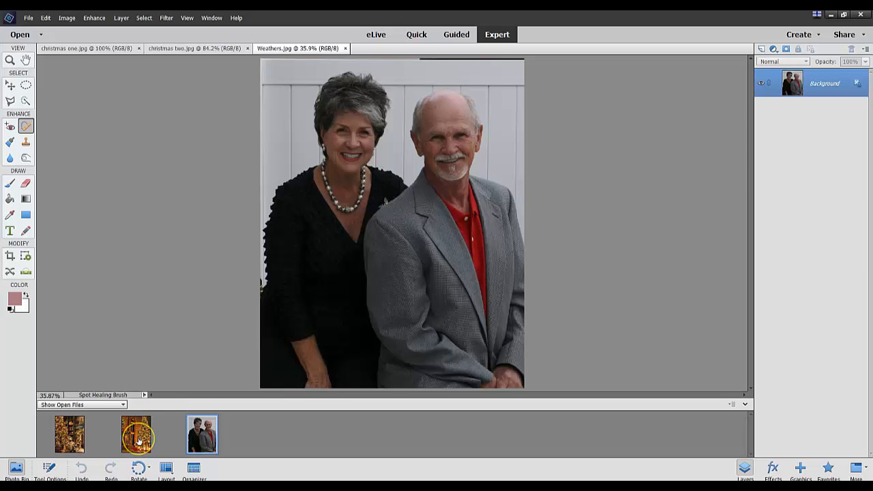
# Look through the two open Christmas images, then bring the couple's portrait back into view.
pyautogui.click(136, 436)
pyautogui.click(70, 435)
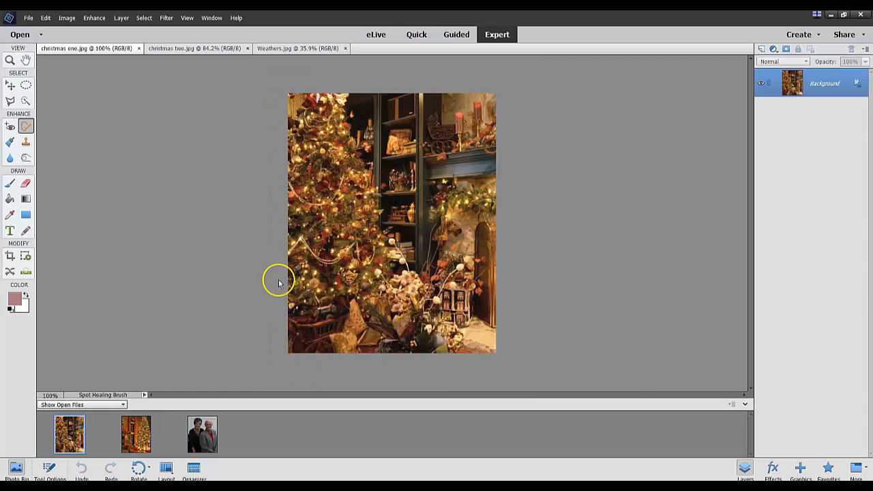
pyautogui.click(133, 431)
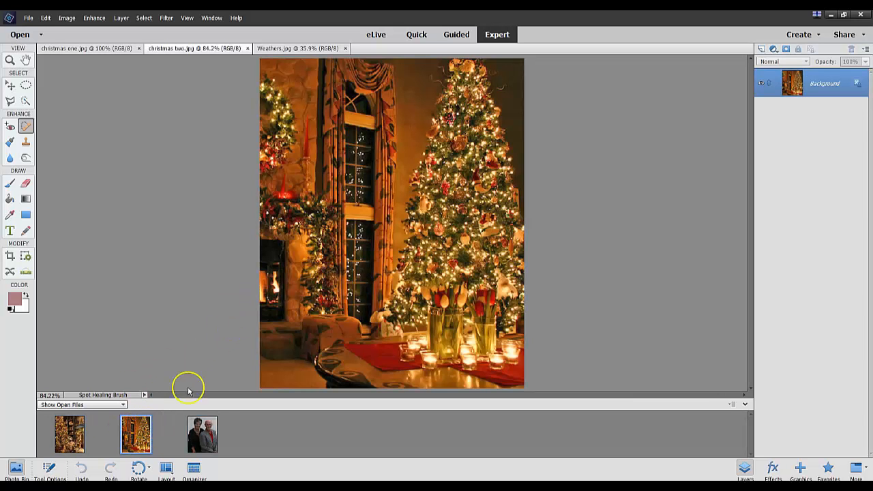
pyautogui.click(71, 429)
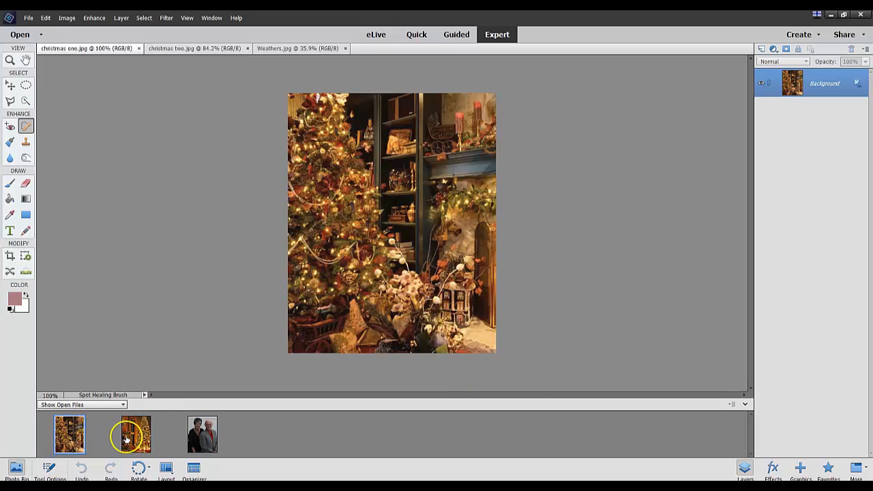
pyautogui.click(129, 437)
pyautogui.click(201, 441)
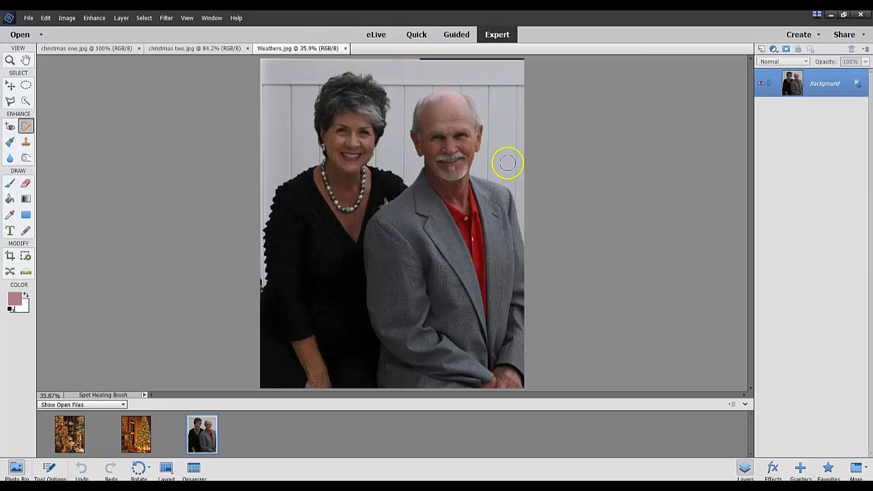
# Duplicate the portrait's Background layer and hide the original Background.
pyautogui.click(408, 310)
pyautogui.moveTo(509, 159); pyautogui.dragTo(499, 177)
pyautogui.hotkey('ctrl', 'j')
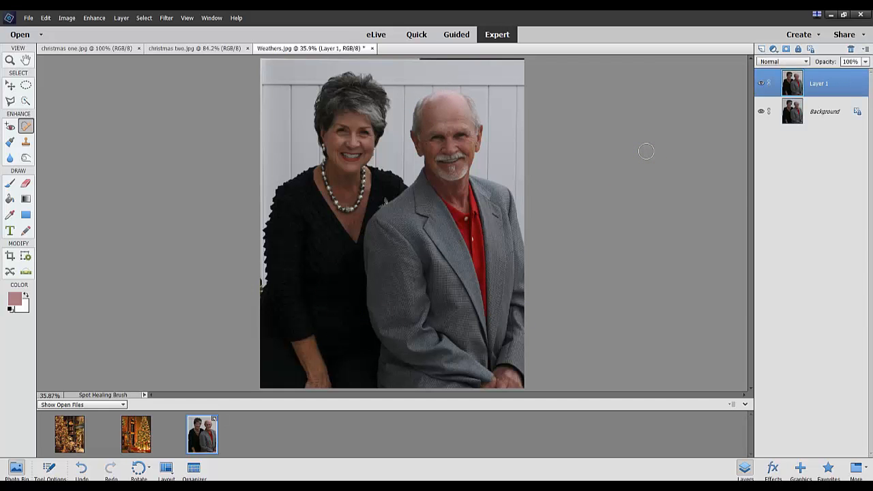
pyautogui.click(762, 111)
# Select the white fence behind the couple with Quick Selection at 11 px, subtracting the man's head from the selection.
pyautogui.press('a')
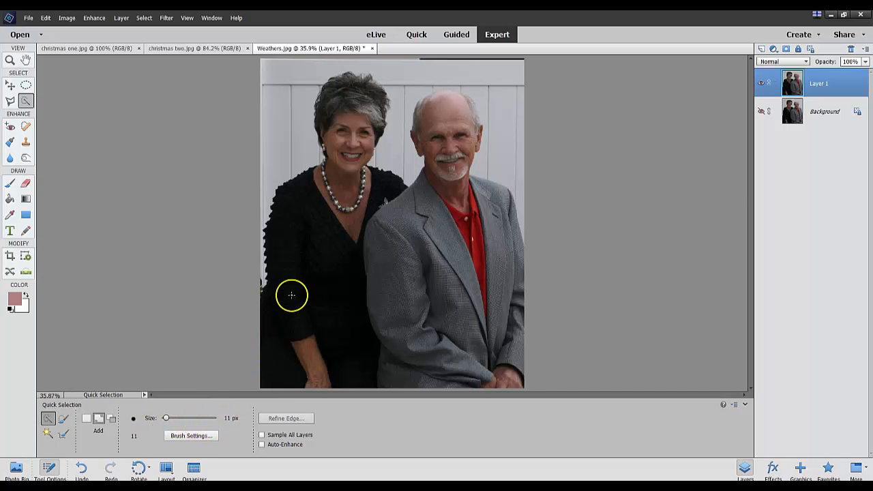
pyautogui.moveTo(262, 280)
pyautogui.mouseDown()
pyautogui.moveTo(263, 216)
pyautogui.moveTo(291, 74)
pyautogui.mouseUp()
pyautogui.moveTo(349, 62)
pyautogui.mouseDown()
pyautogui.moveTo(401, 79)
pyautogui.moveTo(404, 147)
pyautogui.moveTo(409, 108)
pyautogui.mouseUp()
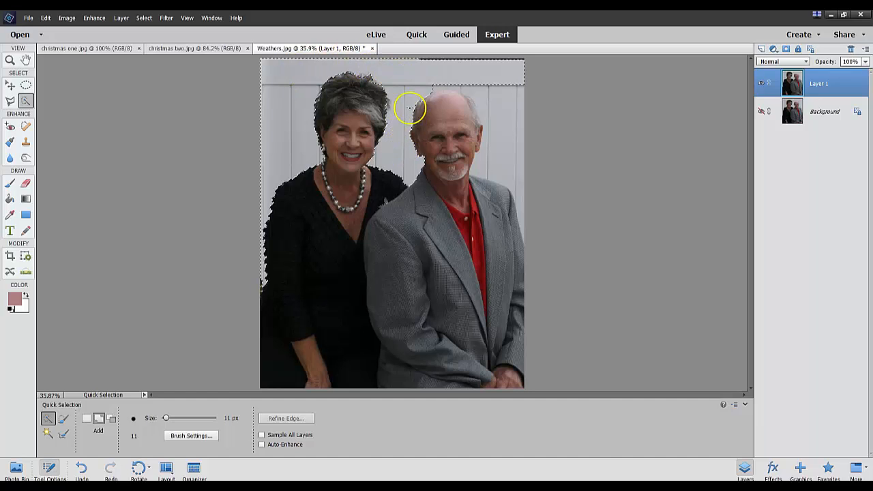
pyautogui.moveTo(482, 83)
pyautogui.mouseDown()
pyautogui.moveTo(513, 113)
pyautogui.moveTo(521, 162)
pyautogui.moveTo(483, 169)
pyautogui.mouseUp()
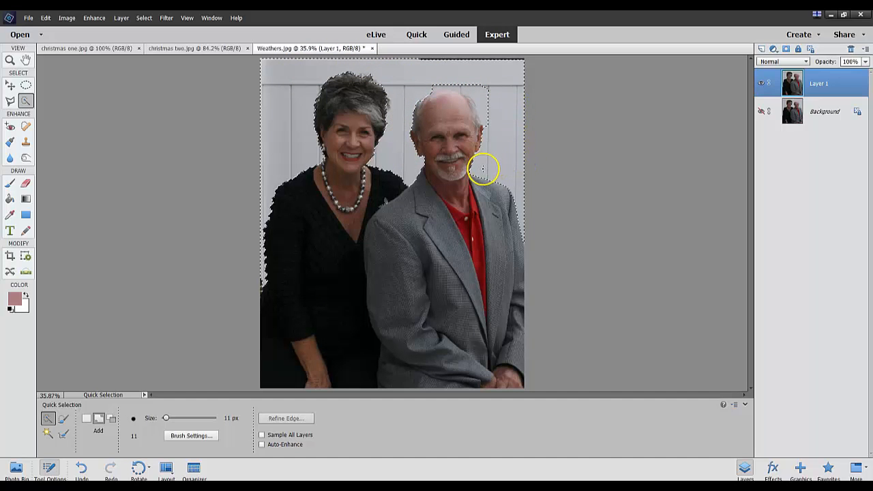
pyautogui.moveTo(489, 124); pyautogui.dragTo(447, 89)
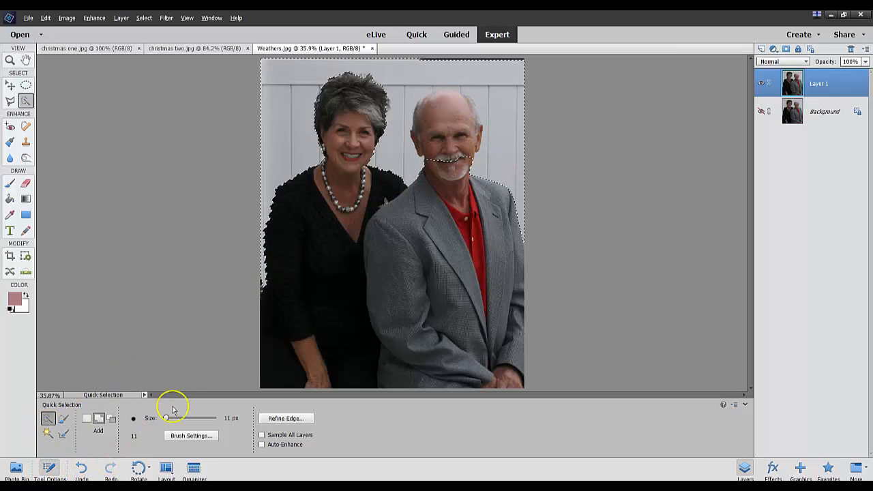
pyautogui.press('alt')
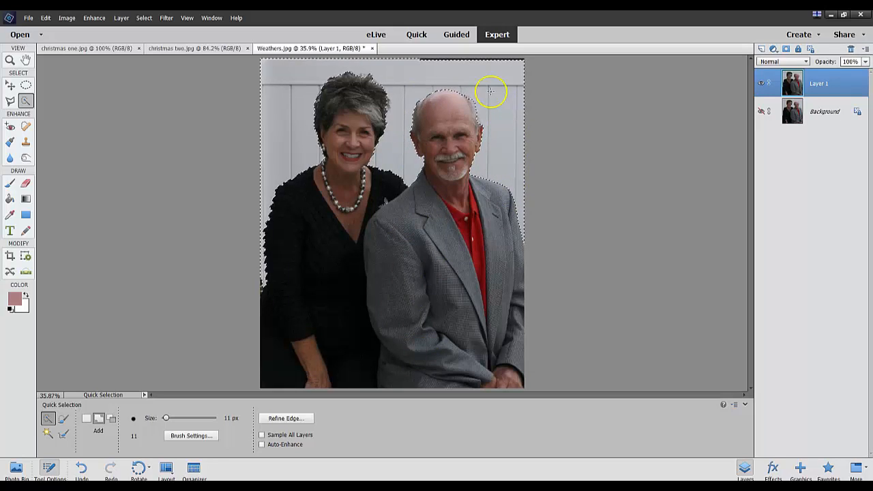
# Refine the selection edge with Smart Radius on, brushing around both people's hair at size 35 and outputting to a selection.
pyautogui.click(286, 419)
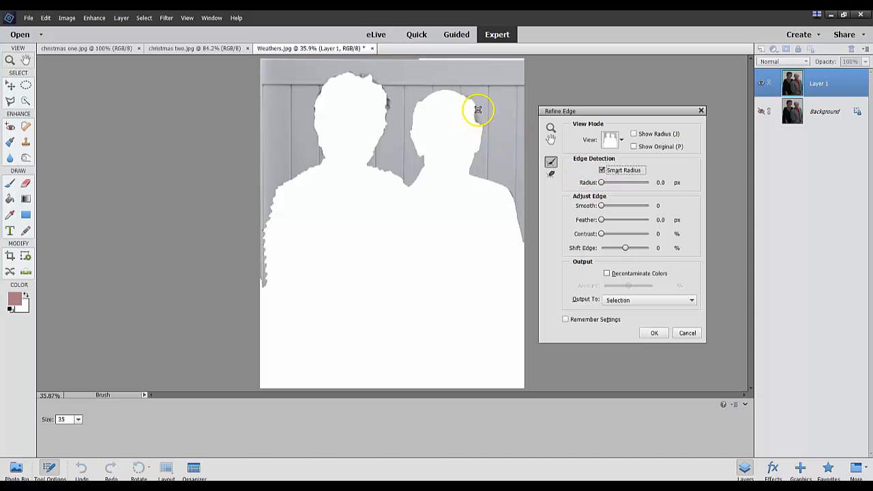
pyautogui.moveTo(478, 118)
pyautogui.mouseDown()
pyautogui.moveTo(465, 92)
pyautogui.moveTo(439, 88)
pyautogui.moveTo(415, 102)
pyautogui.moveTo(410, 131)
pyautogui.mouseUp()
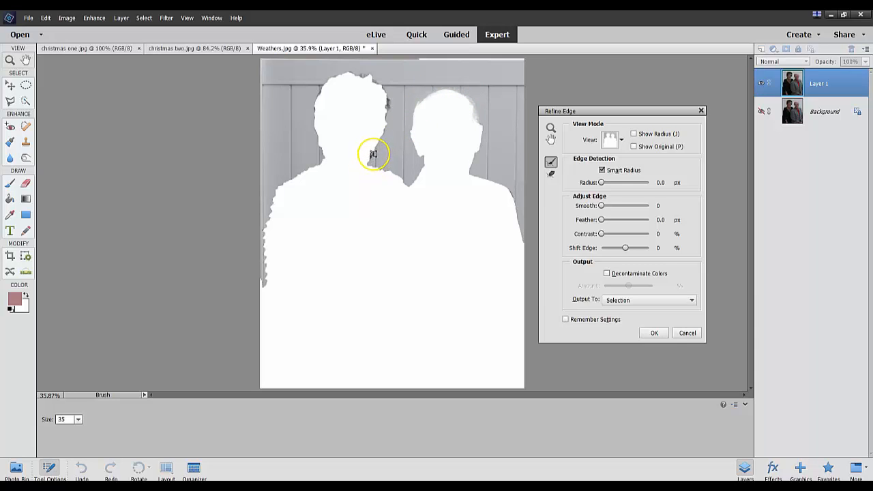
pyautogui.moveTo(373, 154)
pyautogui.mouseDown()
pyautogui.moveTo(386, 97)
pyautogui.moveTo(388, 116)
pyautogui.moveTo(379, 85)
pyautogui.mouseUp()
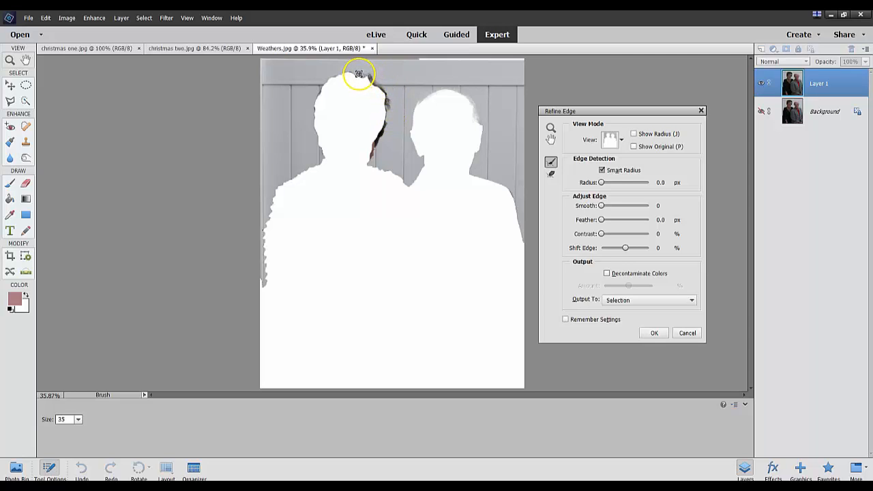
pyautogui.moveTo(353, 73)
pyautogui.mouseDown()
pyautogui.moveTo(314, 98)
pyautogui.moveTo(323, 90)
pyautogui.moveTo(324, 136)
pyautogui.mouseUp()
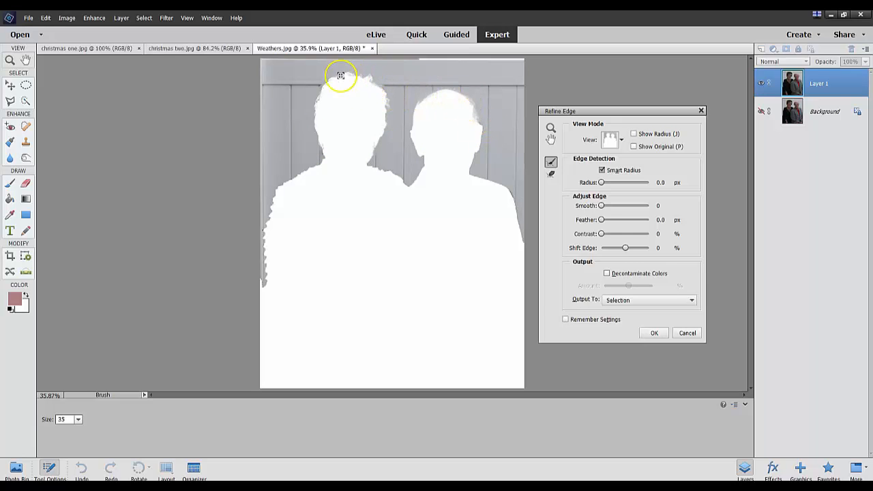
pyautogui.moveTo(326, 86)
pyautogui.mouseDown()
pyautogui.moveTo(351, 78)
pyautogui.moveTo(376, 93)
pyautogui.moveTo(381, 130)
pyautogui.mouseUp()
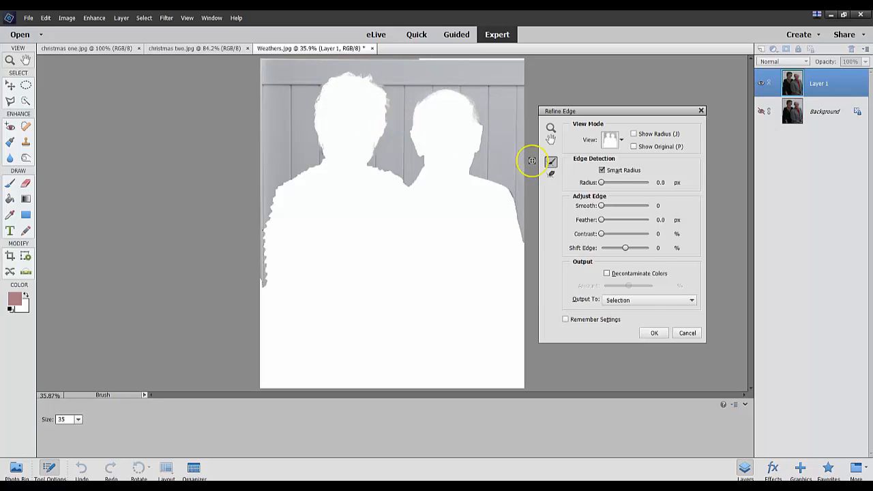
pyautogui.click(654, 335)
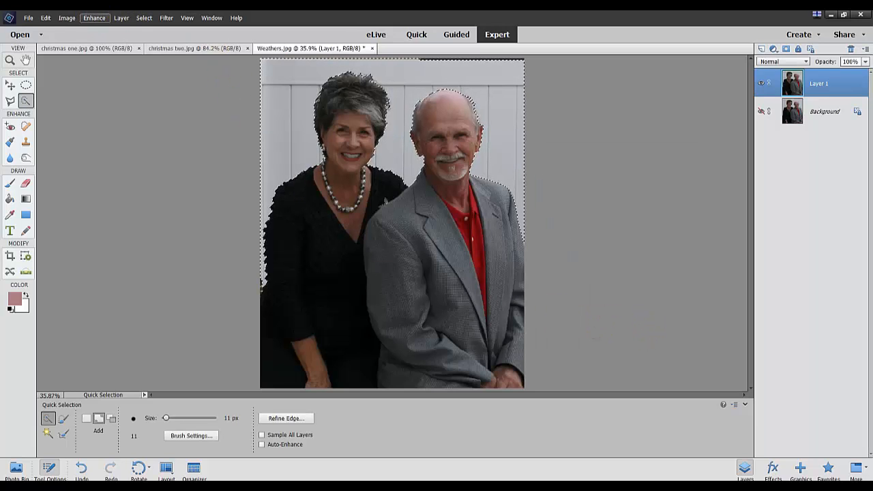
# Delete the selected fence from Layer 1, deselect, and switch to the Eraser.
pyautogui.click(45, 18)
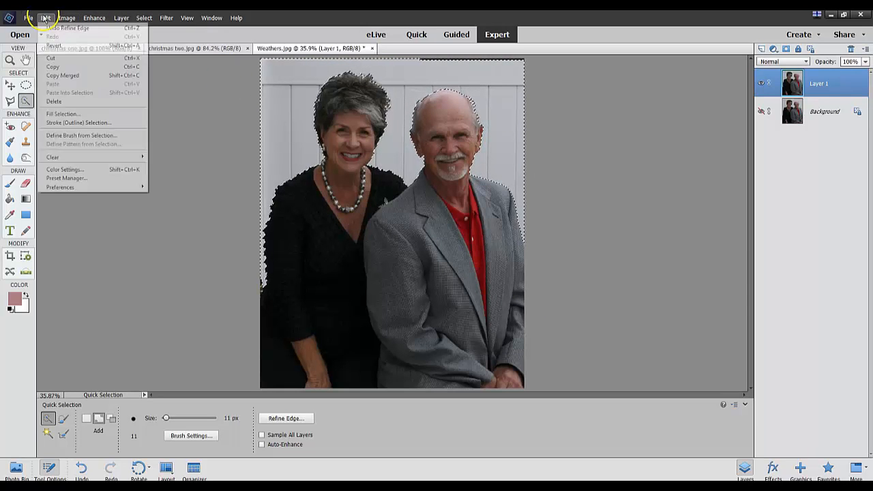
pyautogui.click(52, 101)
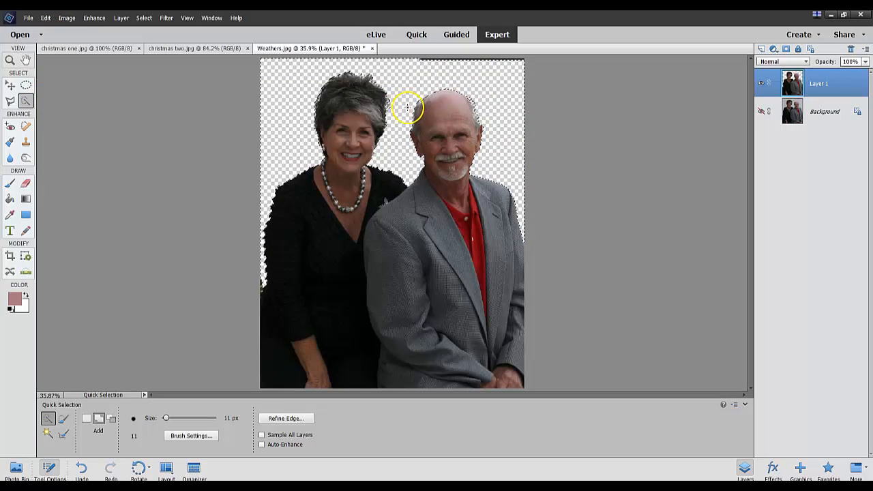
pyautogui.press('e')
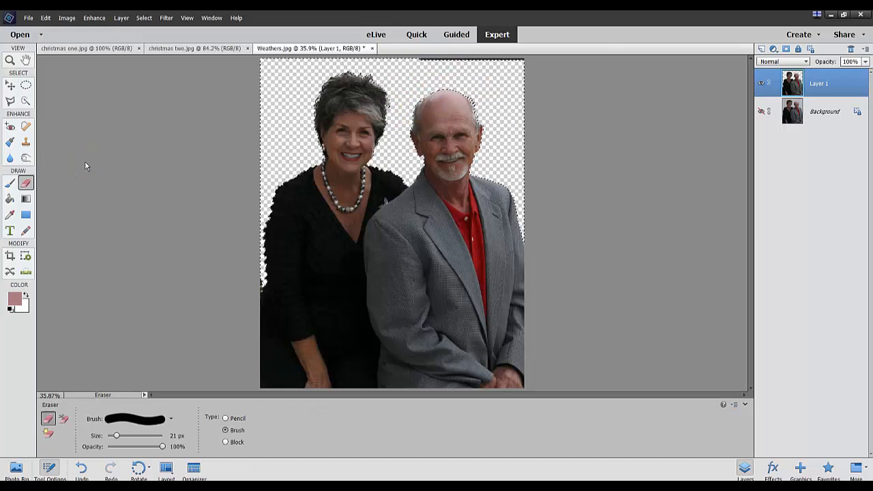
pyautogui.hotkey('ctrl', 'd')
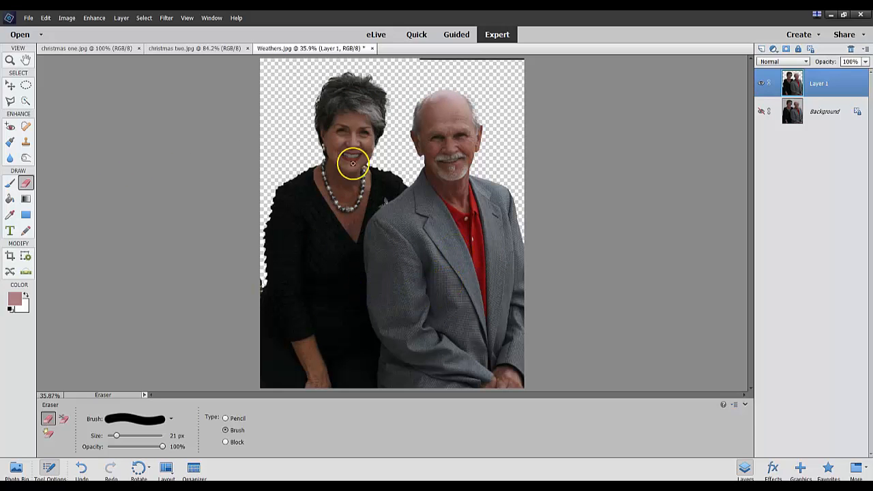
# Lighten the couple's shadows to 25 with the Quick lighting adjustment, then return to Expert mode.
pyautogui.click(412, 35)
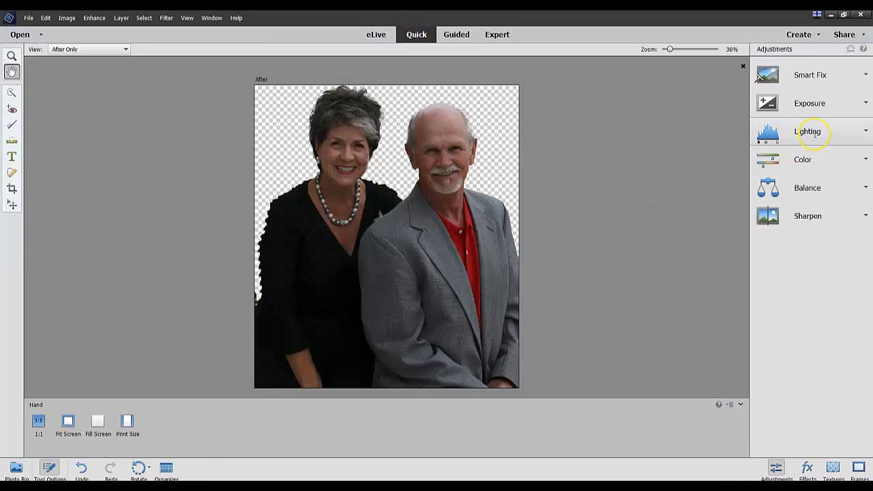
pyautogui.click(811, 135)
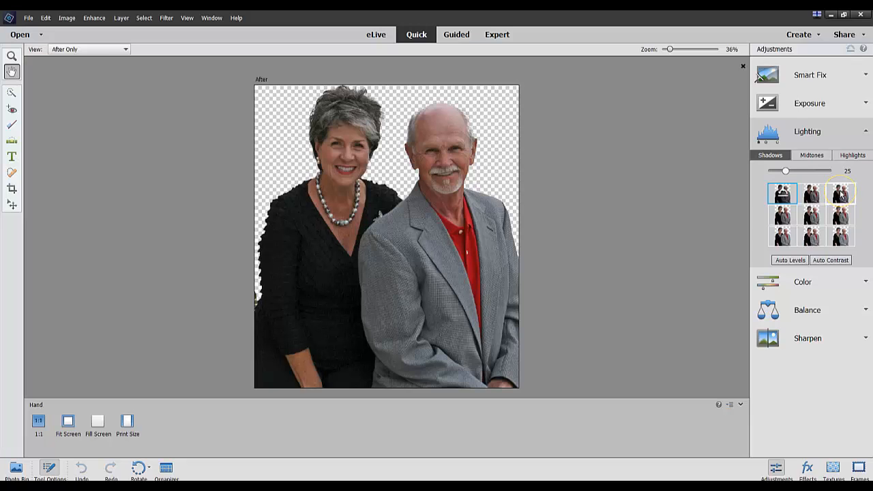
pyautogui.click(842, 196)
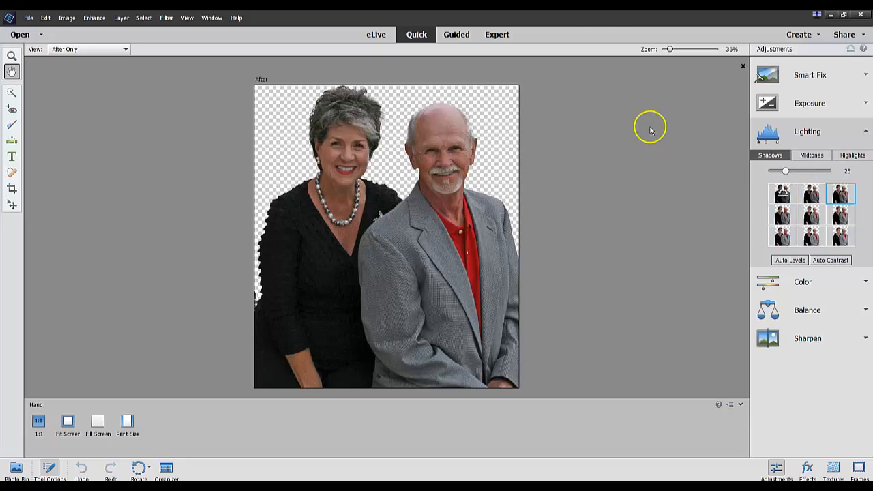
pyautogui.click(498, 36)
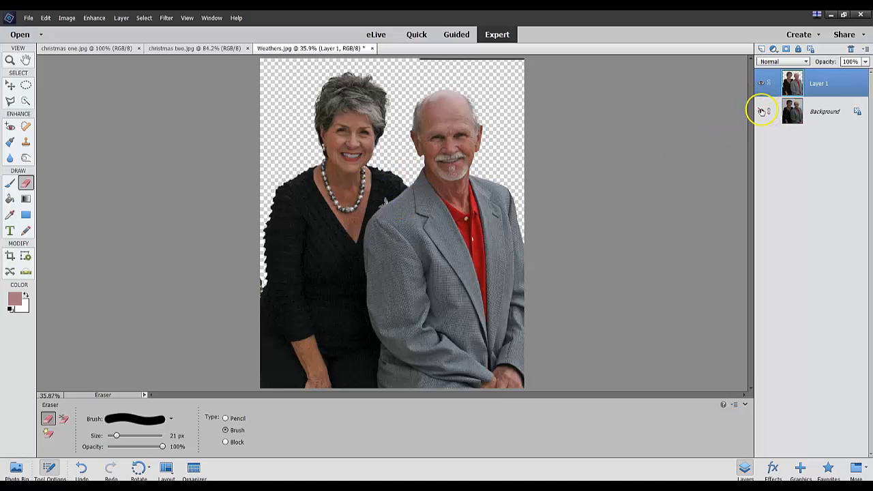
# Compare the lightened cut-out with the original by toggling the visibility of Layer 1 and the Background.
pyautogui.click(761, 111)
pyautogui.click(761, 83)
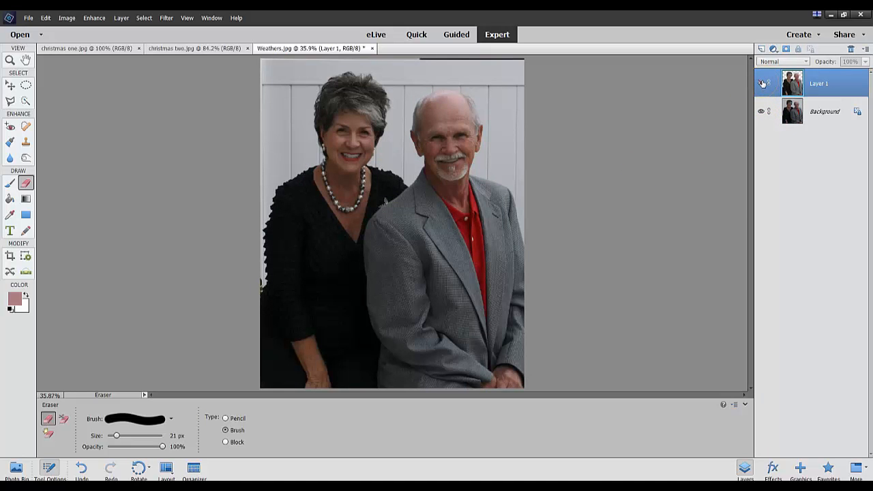
pyautogui.click(762, 83)
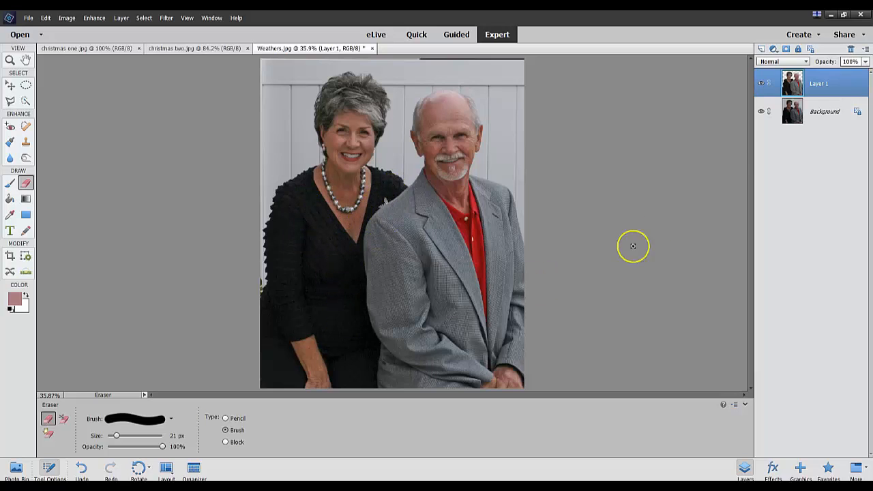
pyautogui.click(761, 111)
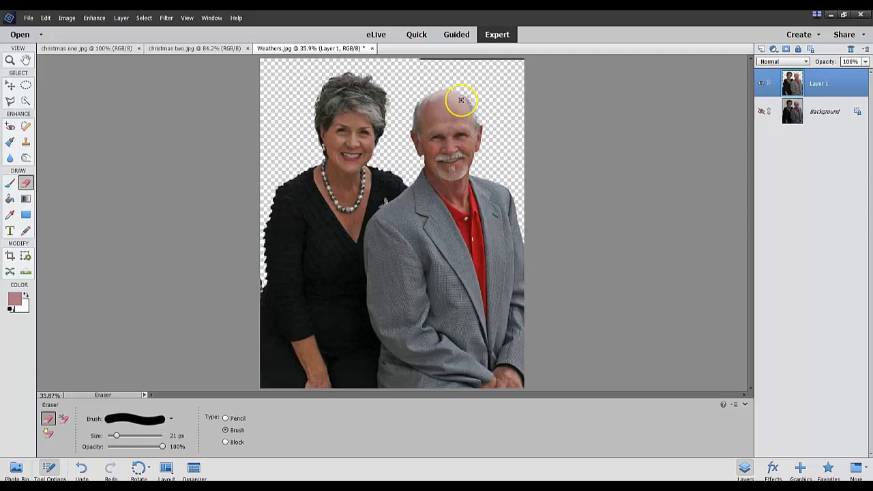
# Paint over the shine on the man's forehead with a 55 px Brush at 25% opacity.
pyautogui.click(11, 215)
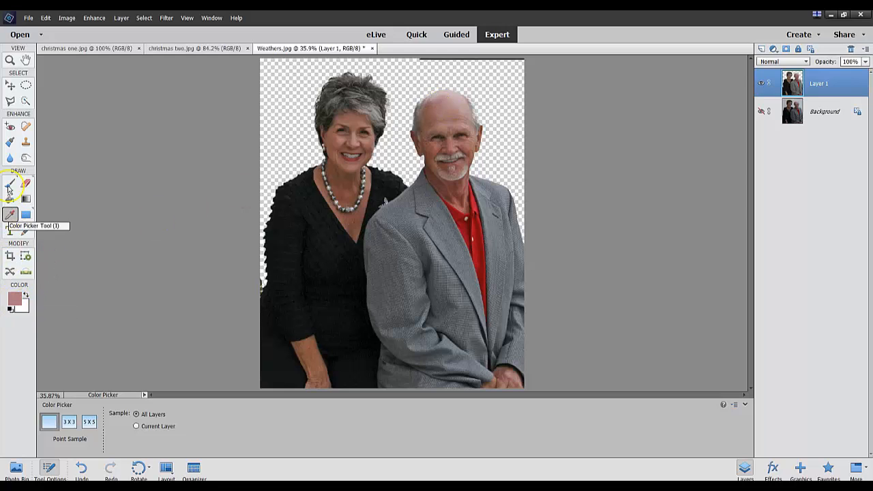
pyautogui.click(9, 184)
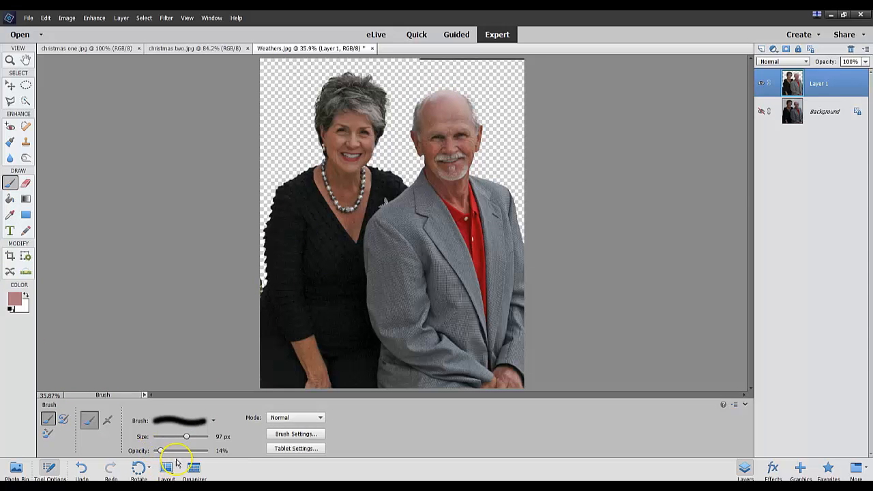
pyautogui.moveTo(185, 437); pyautogui.dragTo(165, 452)
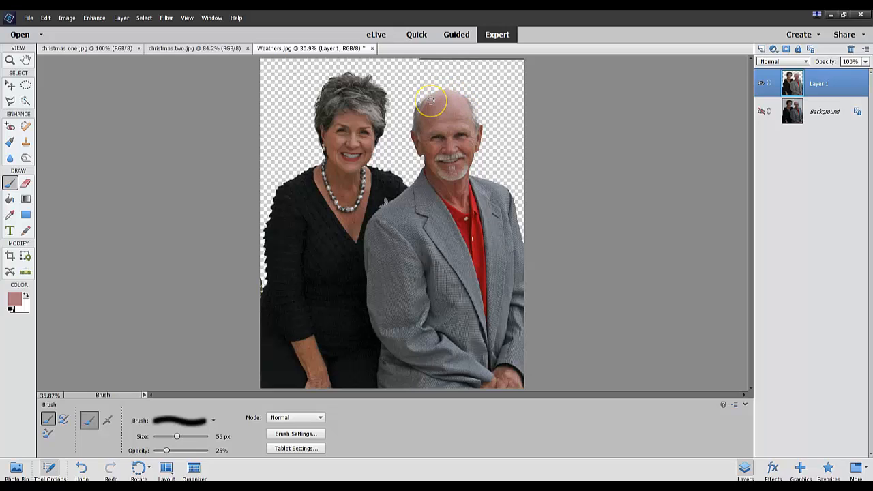
pyautogui.moveTo(431, 101)
pyautogui.mouseDown()
pyautogui.moveTo(438, 121)
pyautogui.moveTo(433, 101)
pyautogui.moveTo(452, 94)
pyautogui.moveTo(460, 102)
pyautogui.moveTo(438, 98)
pyautogui.moveTo(450, 93)
pyautogui.moveTo(443, 90)
pyautogui.moveTo(434, 104)
pyautogui.moveTo(414, 103)
pyautogui.moveTo(439, 117)
pyautogui.mouseUp()
# Smooth the couple's skin on Layer 1 with a Surface Blur at a 7-pixel radius, previewing the woman's neckline.
pyautogui.click(166, 19)
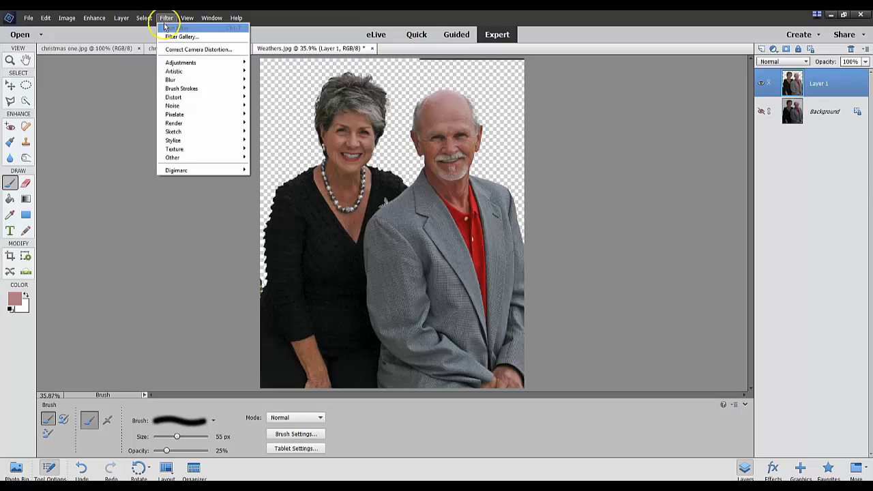
pyautogui.moveTo(171, 80)
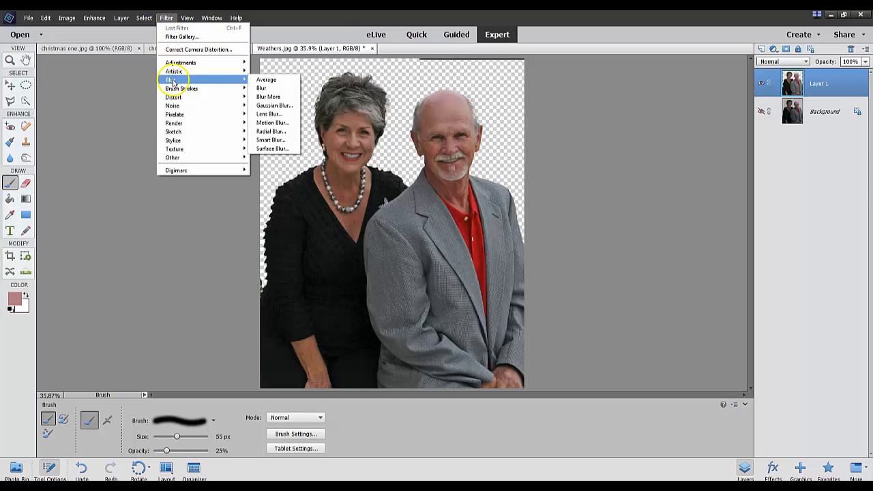
pyautogui.click(273, 148)
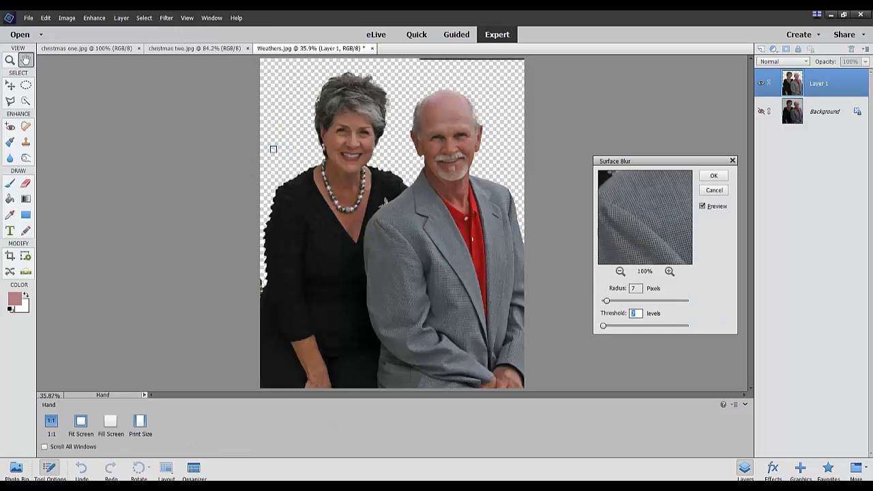
pyautogui.moveTo(627, 176); pyautogui.dragTo(638, 232)
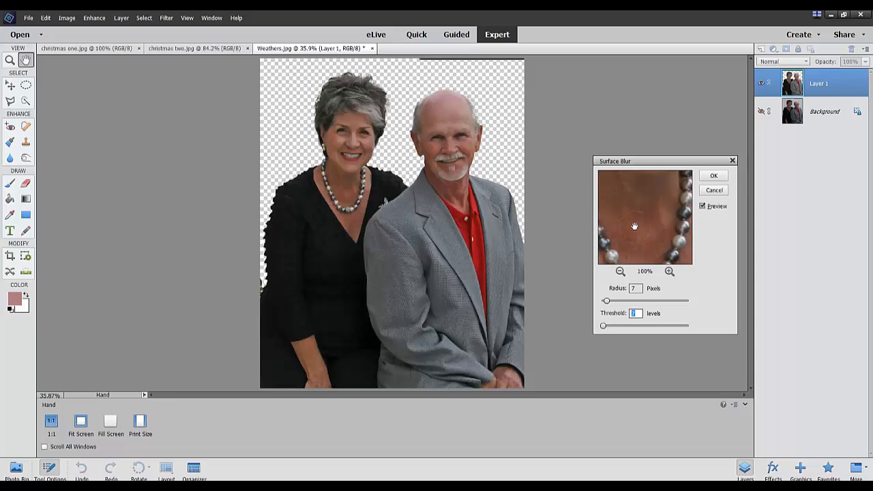
pyautogui.moveTo(634, 225)
pyautogui.mouseDown()
pyautogui.moveTo(650, 226)
pyautogui.moveTo(656, 207)
pyautogui.moveTo(645, 191)
pyautogui.moveTo(645, 226)
pyautogui.moveTo(641, 218)
pyautogui.moveTo(651, 227)
pyautogui.mouseUp()
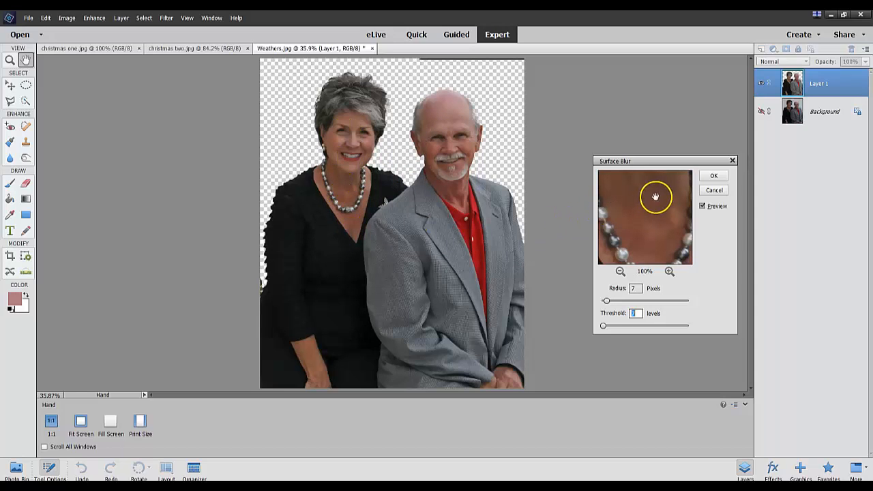
pyautogui.click(713, 178)
# Erase the leftover dark strip along the image's upper edge with the Eraser at 46 px and 100% opacity.
pyautogui.press('b')
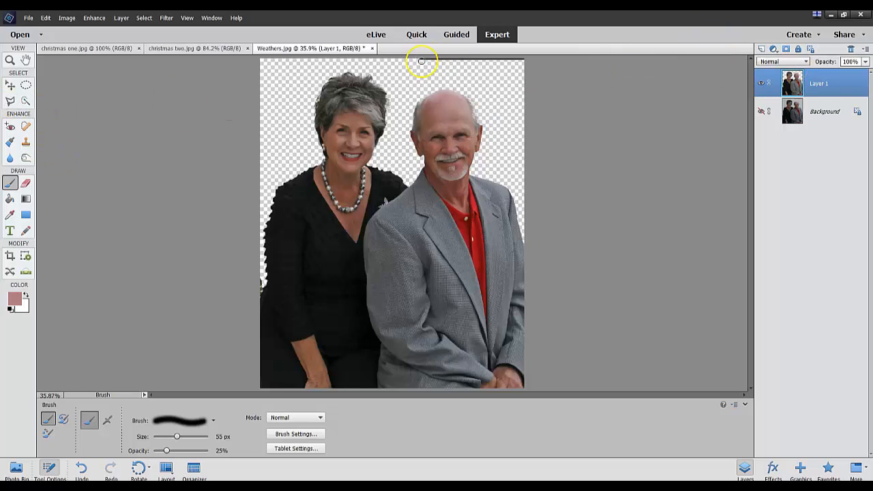
pyautogui.click(26, 184)
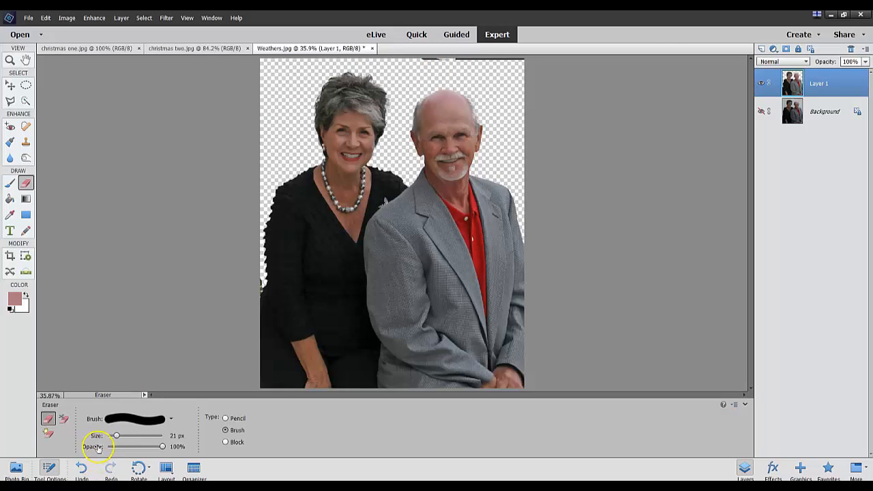
pyautogui.moveTo(117, 437); pyautogui.dragTo(129, 437)
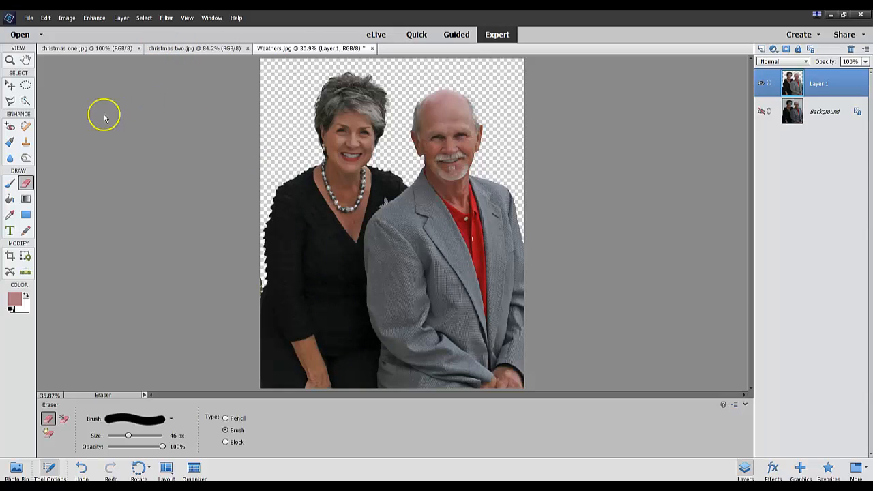
# Select the woman's black outfit with the Quick Selection tool, subtracting the man's jacket and her forearm.
pyautogui.click(25, 101)
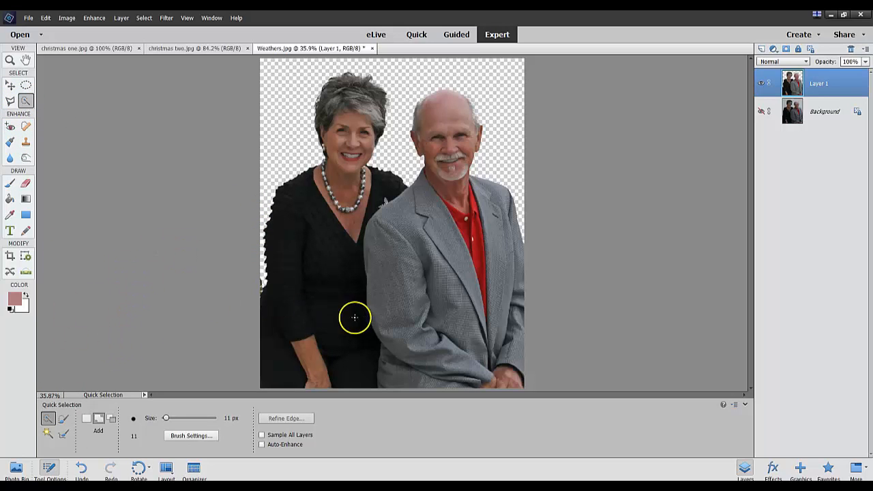
pyautogui.moveTo(352, 318)
pyautogui.mouseDown()
pyautogui.moveTo(295, 292)
pyautogui.moveTo(300, 200)
pyautogui.mouseUp()
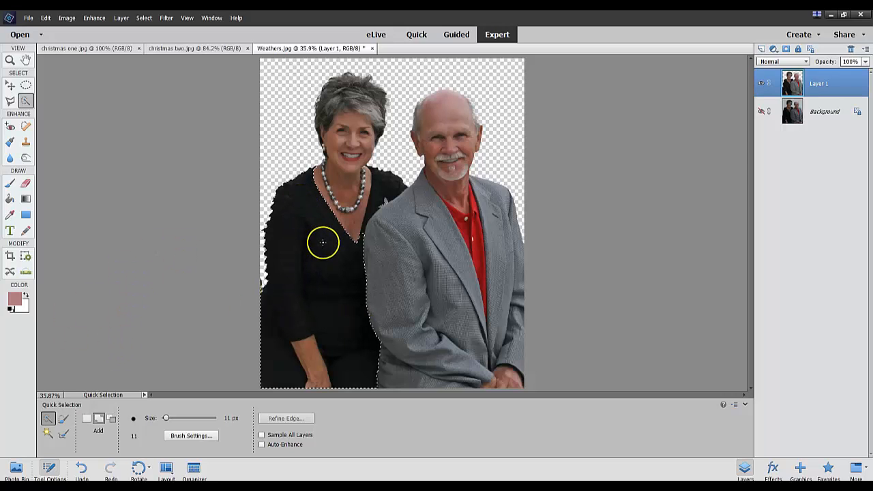
pyautogui.moveTo(378, 214)
pyautogui.mouseDown()
pyautogui.moveTo(386, 184)
pyautogui.moveTo(380, 234)
pyautogui.mouseUp()
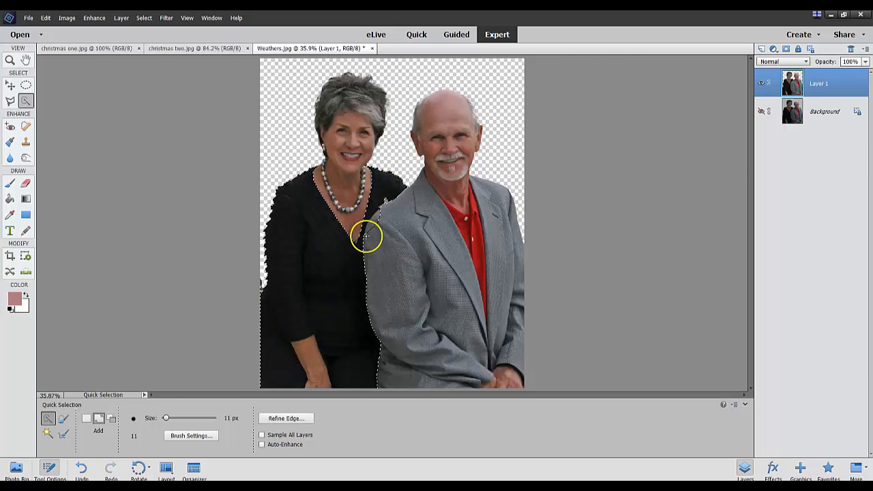
pyautogui.press('alt')
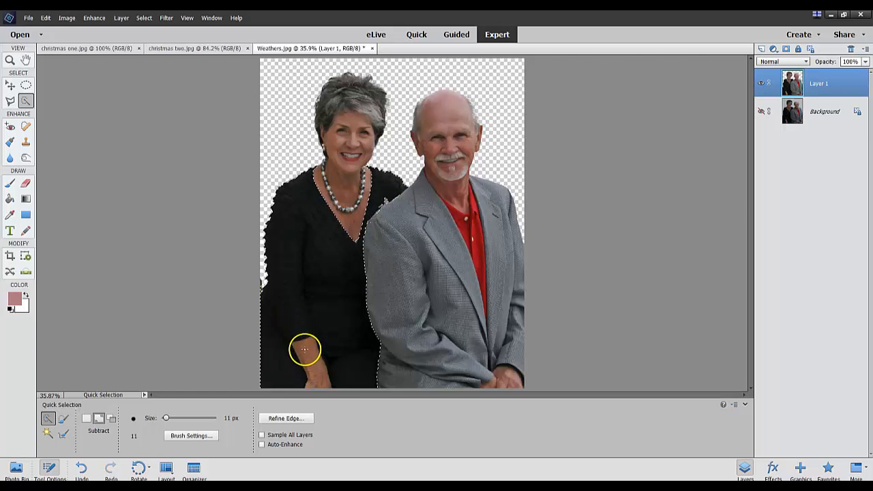
pyautogui.moveTo(304, 341); pyautogui.dragTo(307, 351)
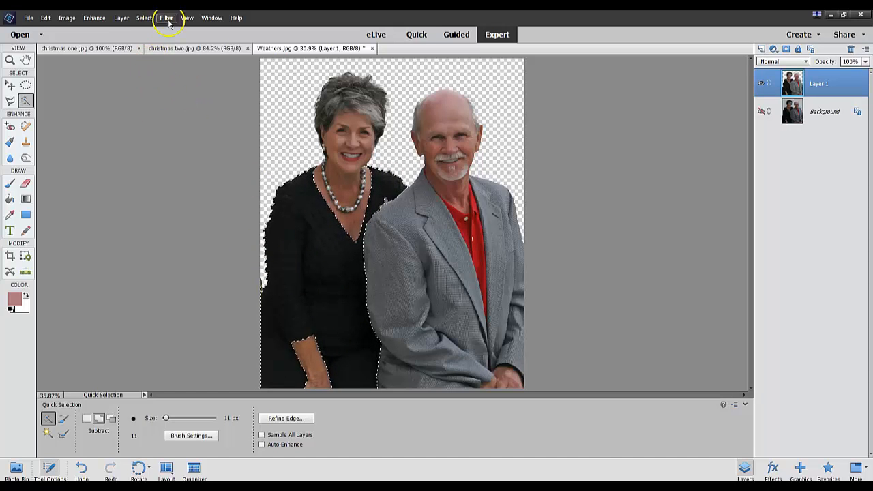
# Lighten the selected black outfit's shadows to 25 with the Quick lighting adjustment, then return to Expert mode and deselect.
pyautogui.click(415, 32)
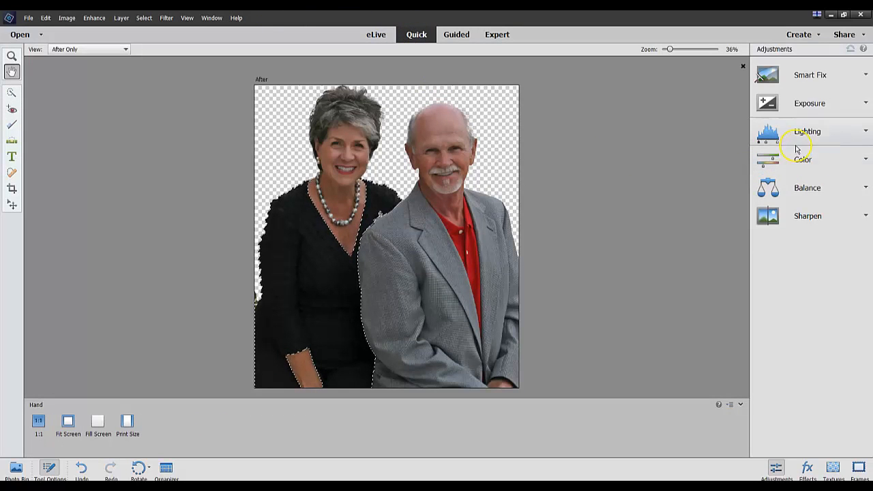
pyautogui.click(800, 132)
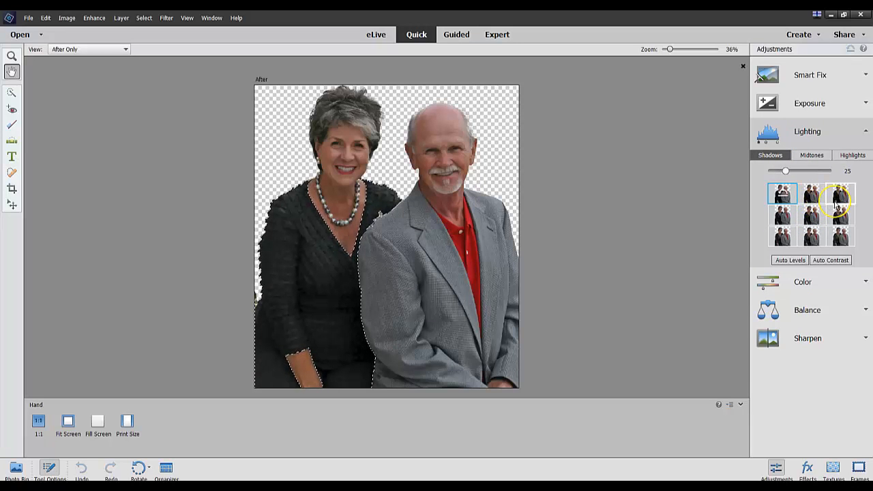
pyautogui.click(773, 198)
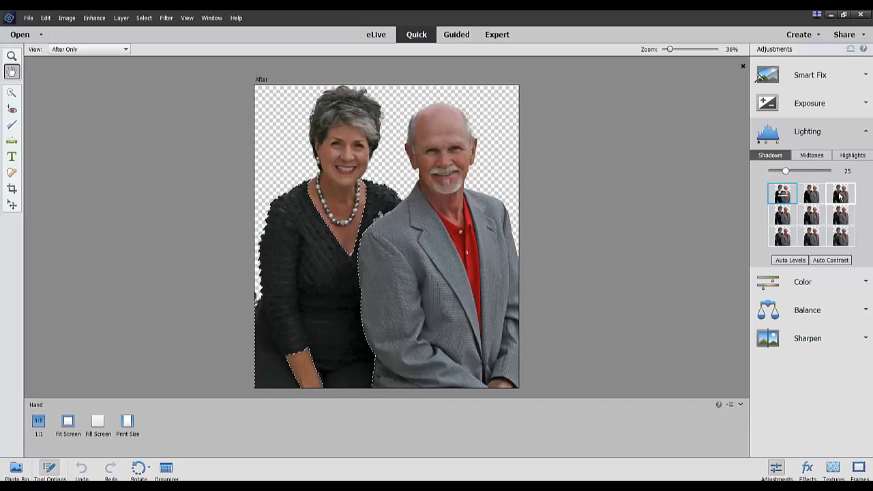
pyautogui.click(781, 215)
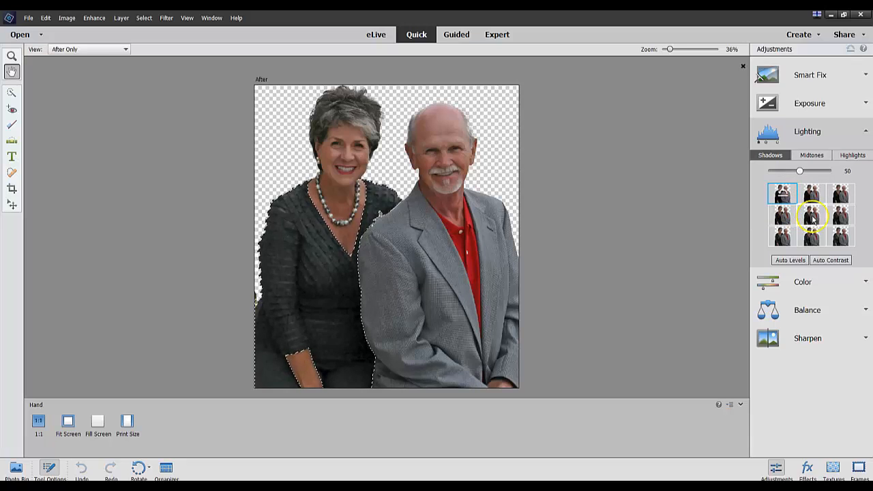
pyautogui.click(838, 233)
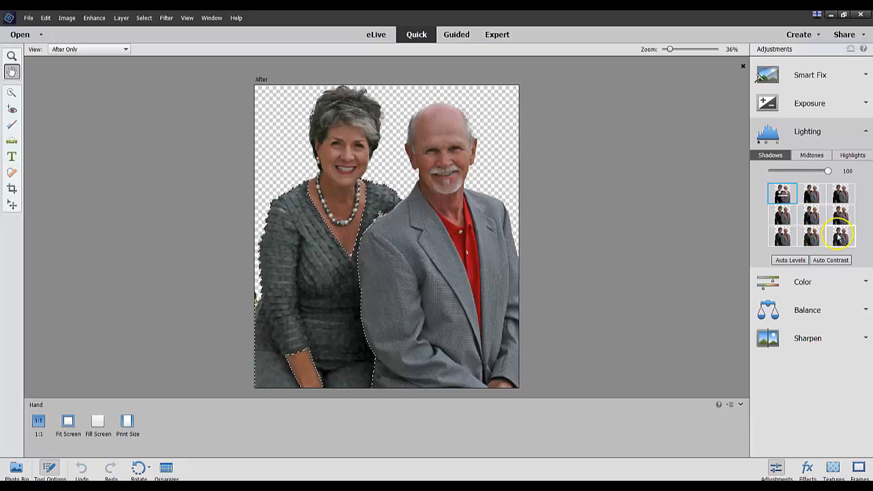
pyautogui.click(785, 236)
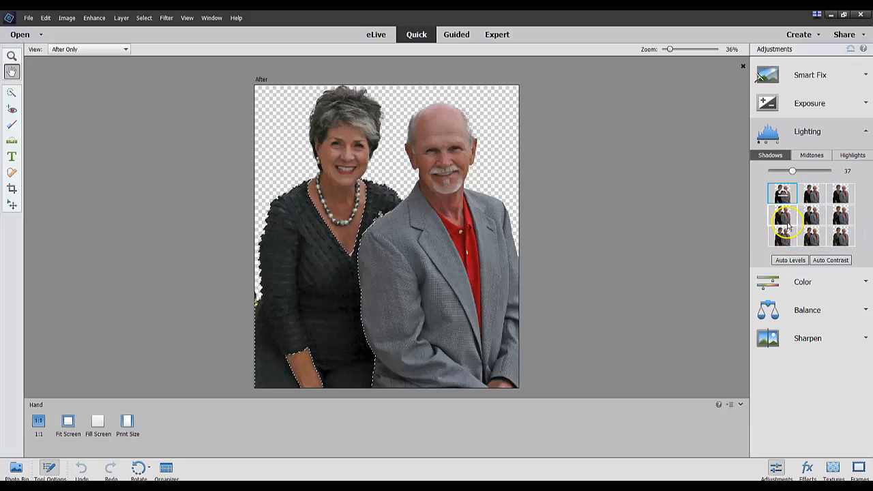
pyautogui.click(806, 225)
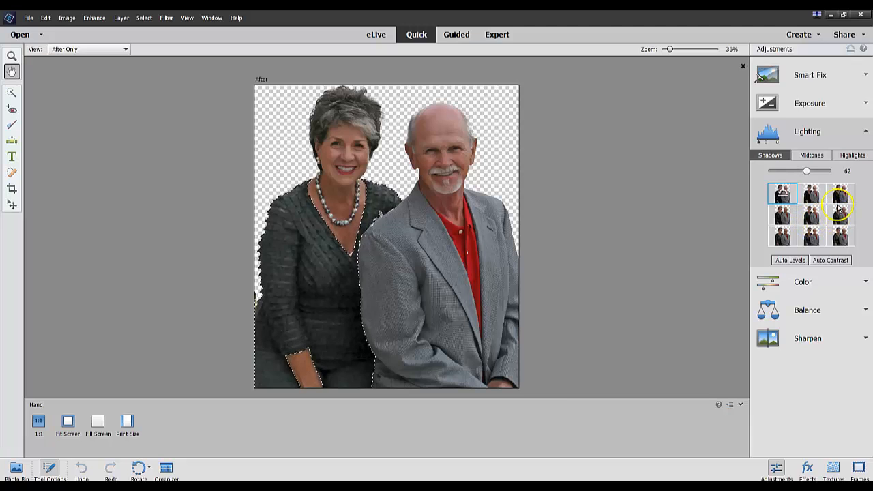
pyautogui.click(840, 196)
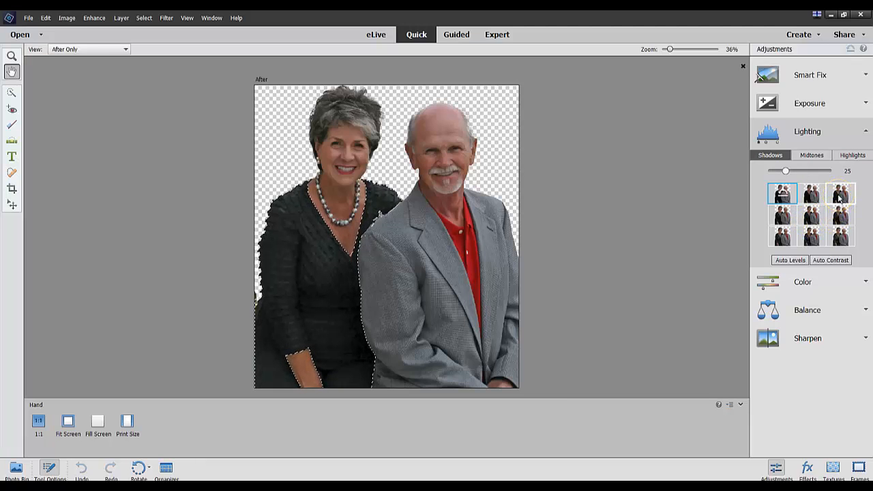
pyautogui.click(839, 196)
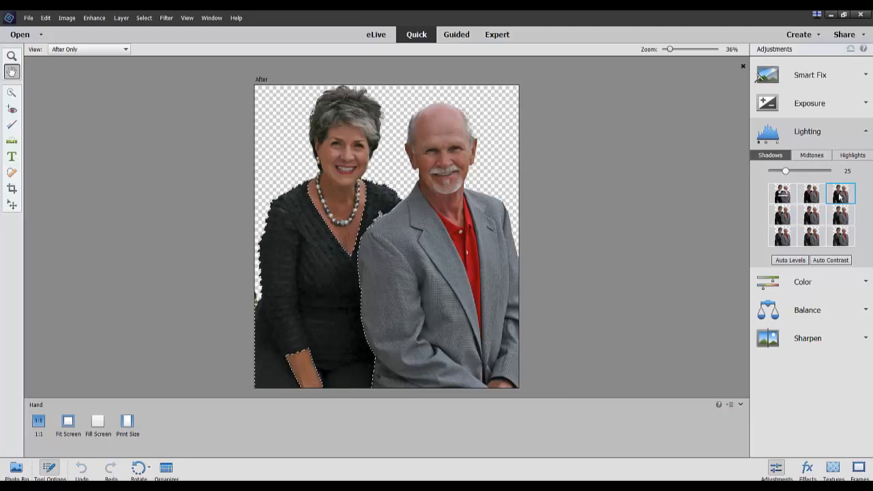
pyautogui.click(497, 34)
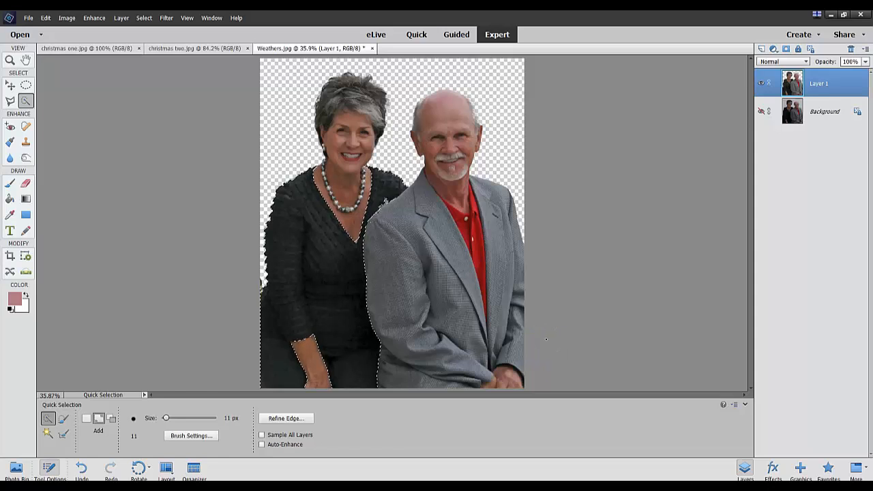
pyautogui.hotkey('ctrl', 'd')
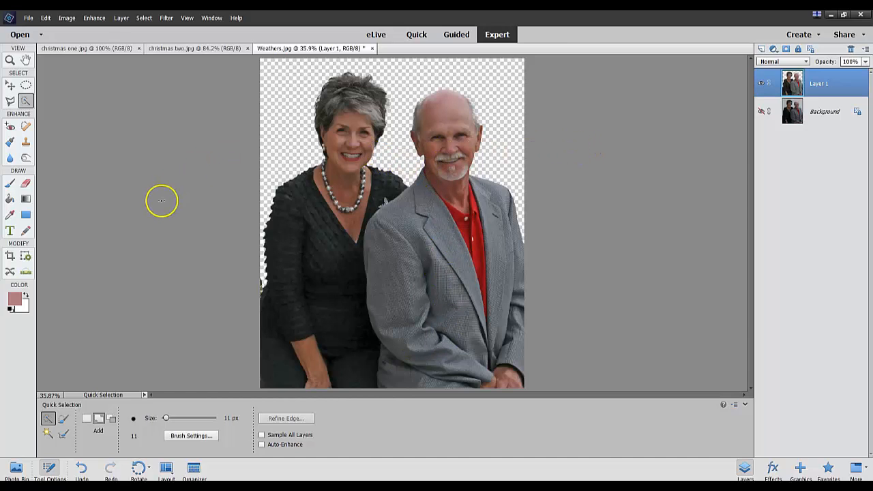
# Crop the portrait at its full width, cutting off the lower part just above the hands.
pyautogui.press('c')
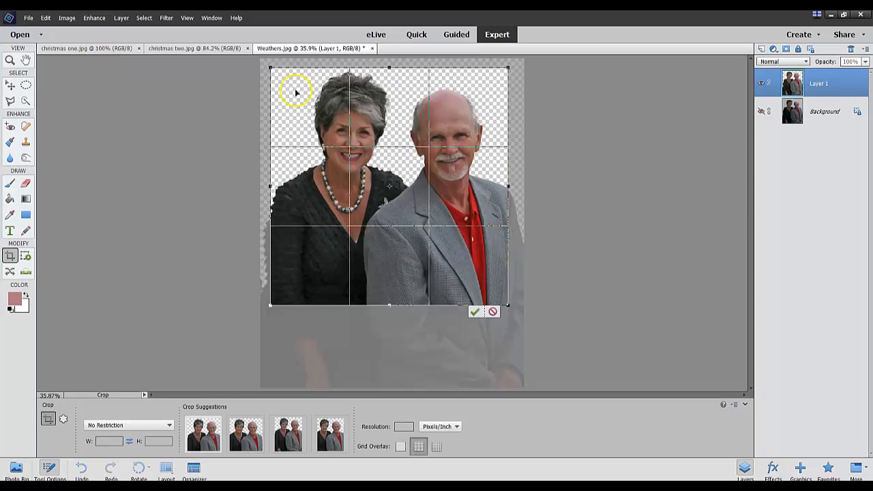
pyautogui.moveTo(366, 102); pyautogui.dragTo(366, 98)
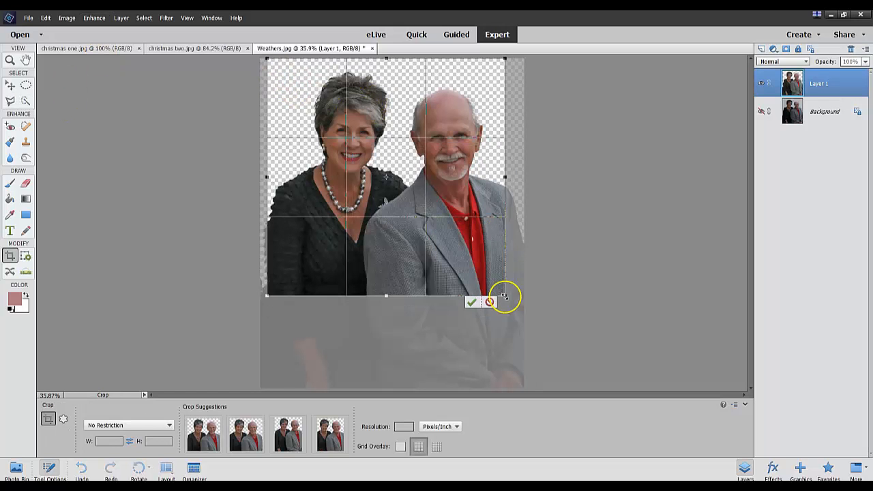
pyautogui.moveTo(505, 297); pyautogui.dragTo(519, 349)
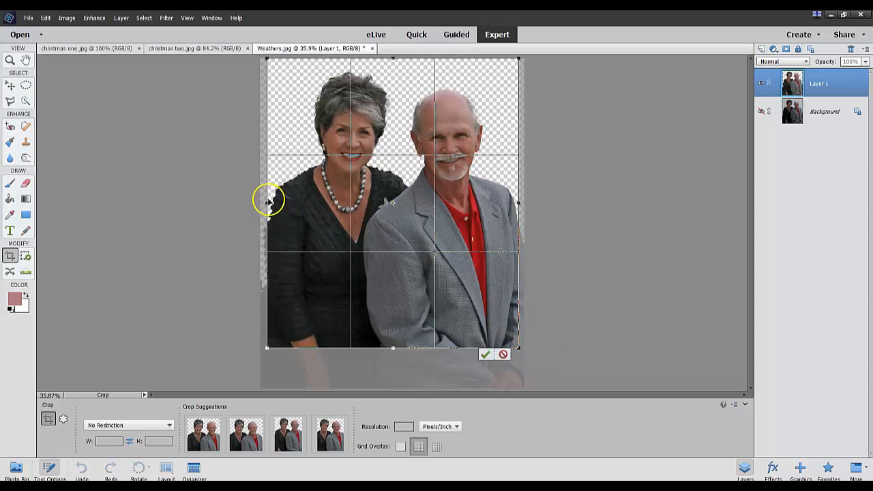
pyautogui.moveTo(268, 201); pyautogui.dragTo(261, 204)
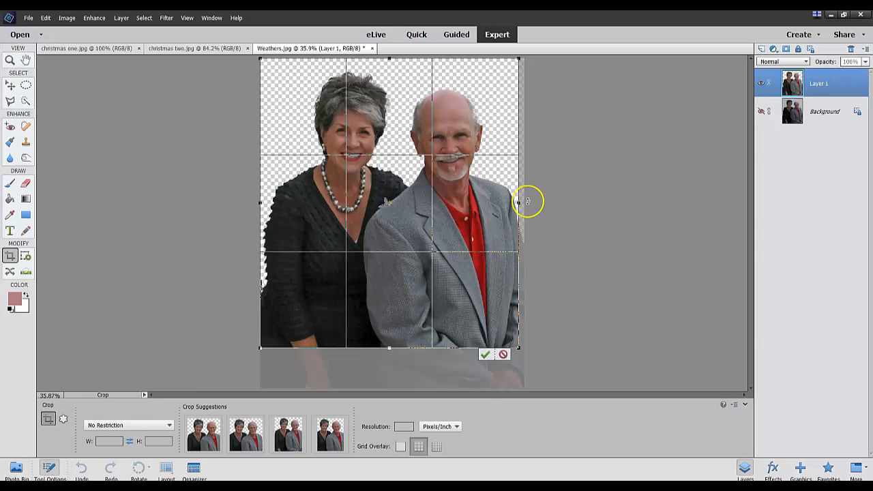
pyautogui.moveTo(520, 203); pyautogui.dragTo(524, 201)
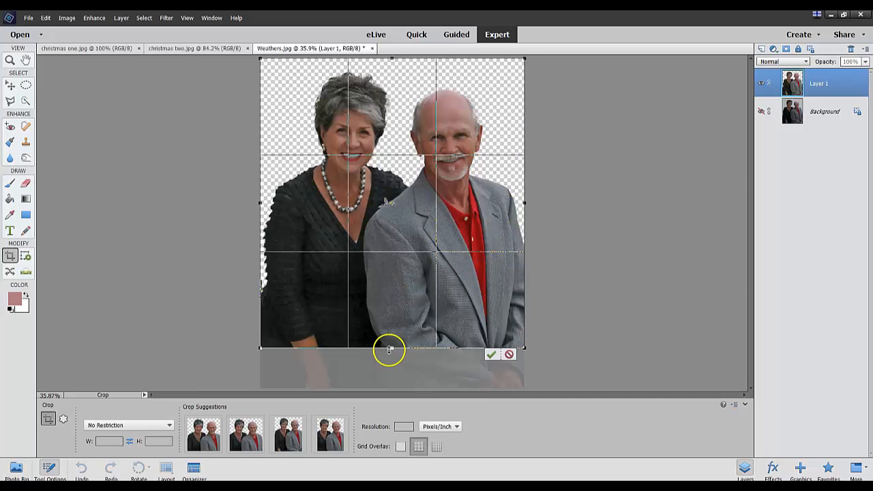
pyautogui.moveTo(389, 349); pyautogui.dragTo(390, 332)
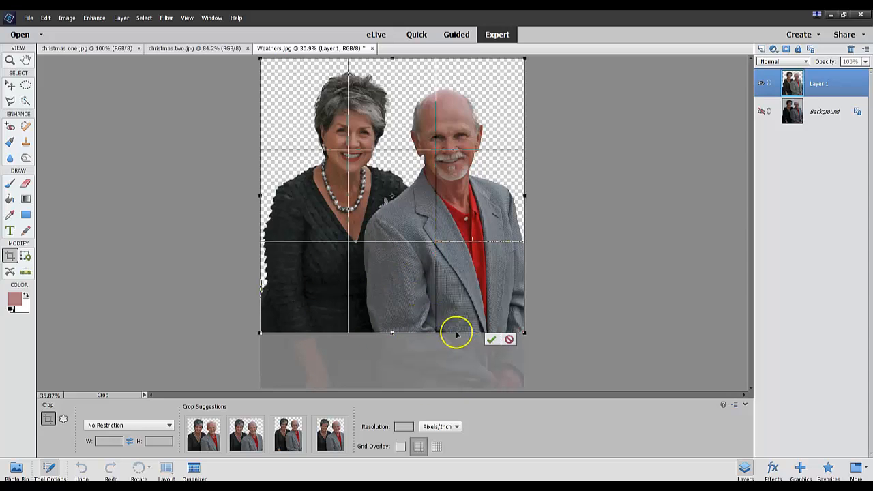
pyautogui.click(492, 339)
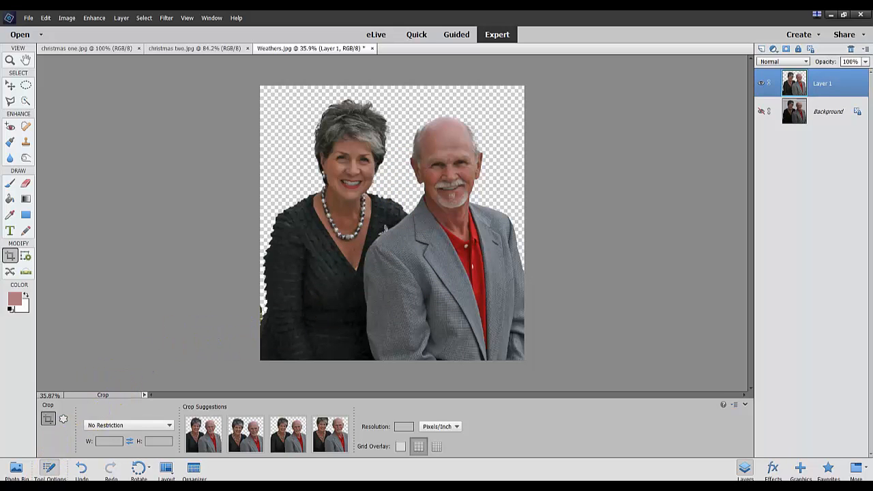
# Add christmas two.jpg and the couple's cut-out on top of it as new layers in christmas one.jpg.
pyautogui.click(22, 476)
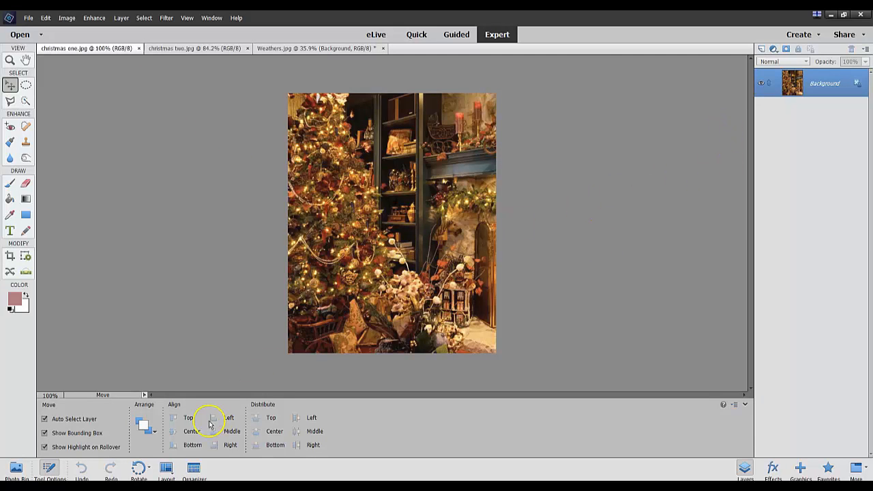
pyautogui.click(17, 468)
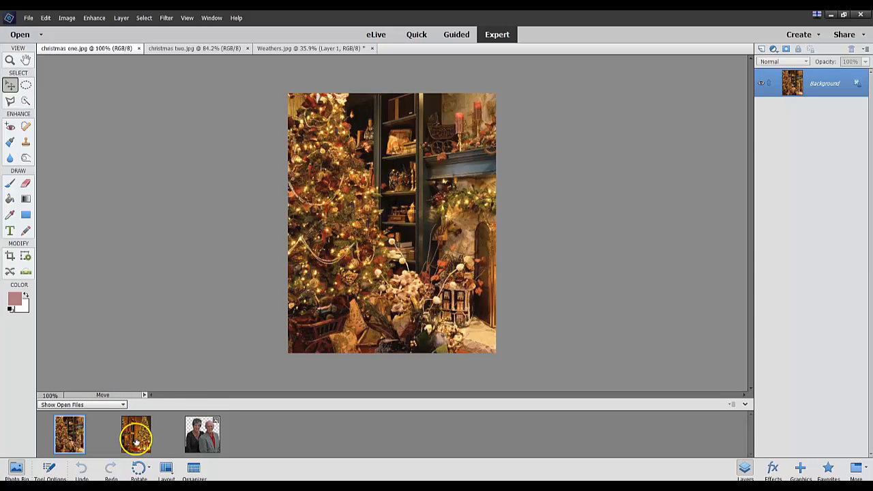
pyautogui.moveTo(136, 441); pyautogui.dragTo(384, 212)
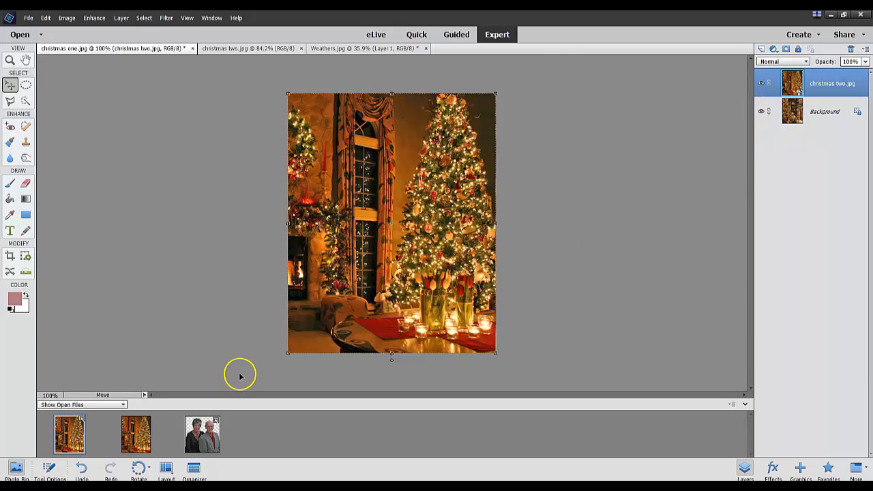
pyautogui.moveTo(202, 438); pyautogui.dragTo(384, 248)
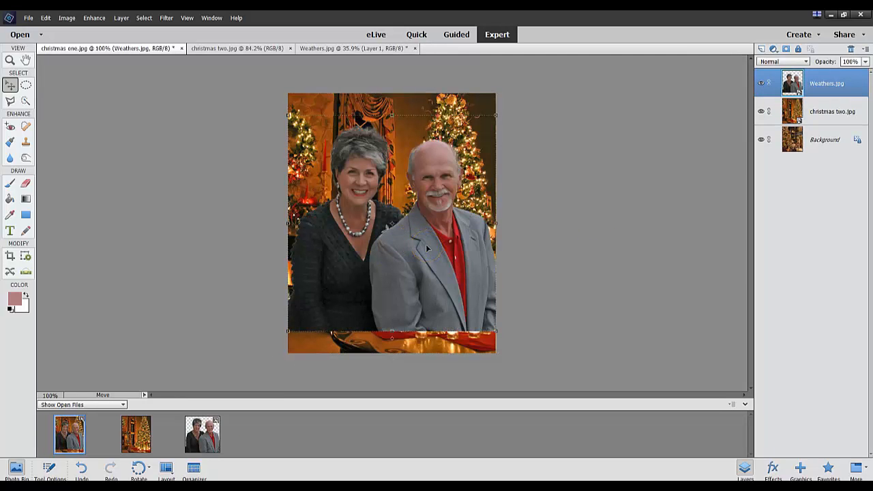
# Move the couple's cut-out straight down until its lower edge meets the bottom edge of the image.
pyautogui.click(10, 84)
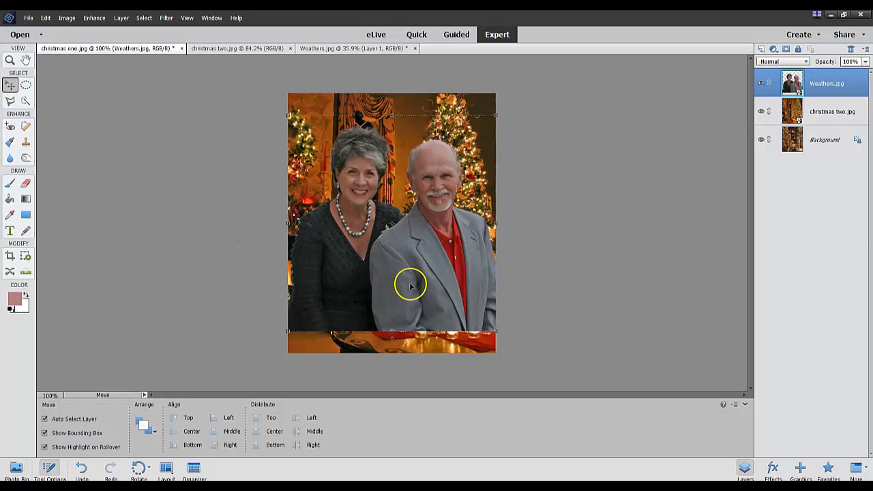
pyautogui.moveTo(405, 282); pyautogui.dragTo(409, 310)
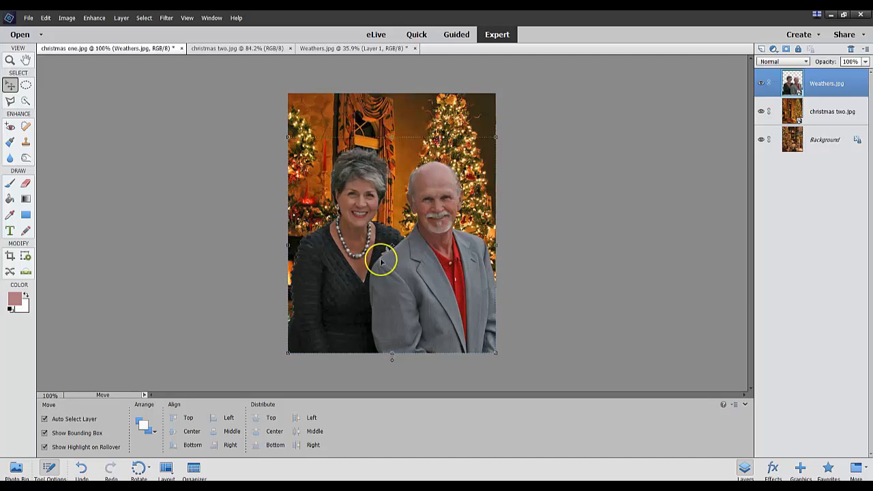
# Toggle the visibility of the Background, christmas two.jpg and couple layers to examine the cut-out and the backdrop separately.
pyautogui.click(763, 140)
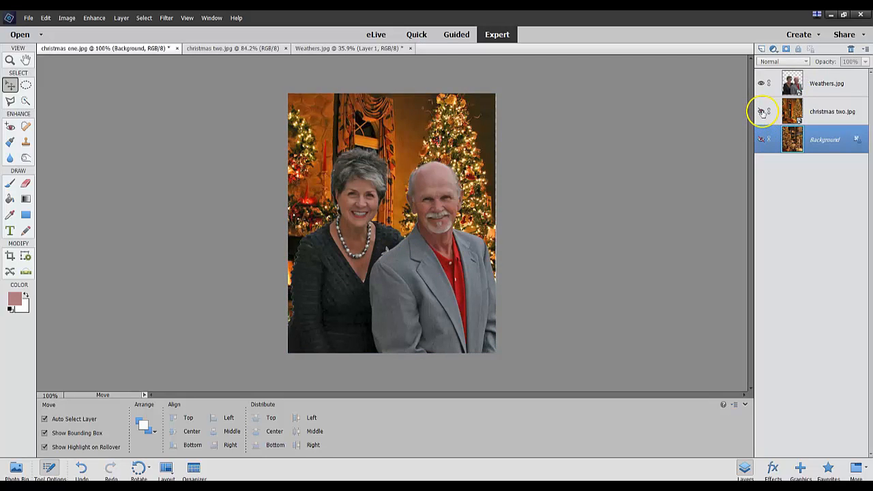
pyautogui.click(761, 112)
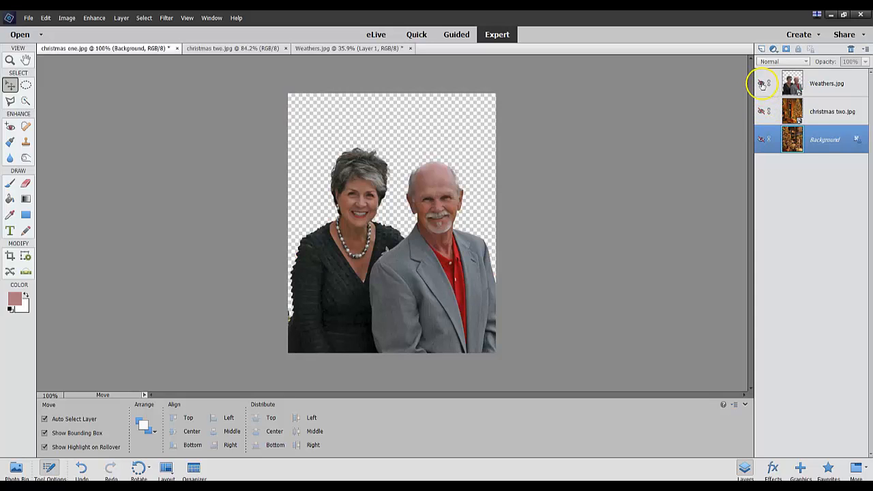
pyautogui.click(761, 83)
pyautogui.click(760, 111)
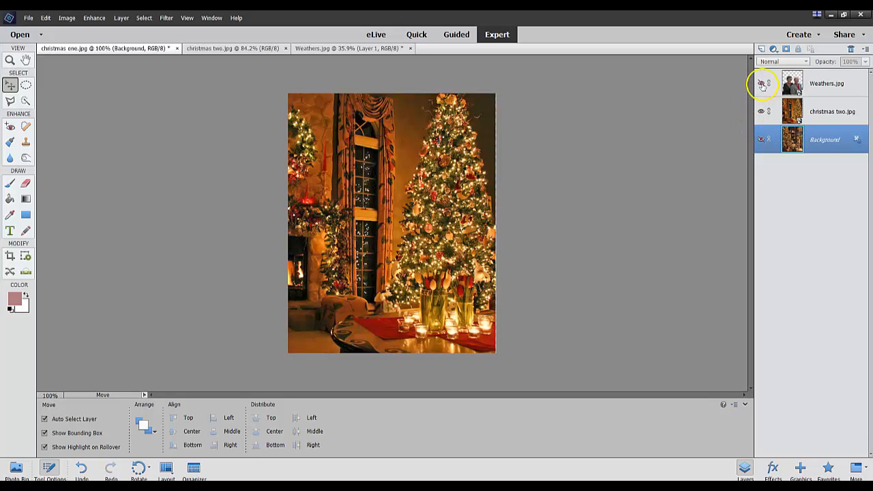
pyautogui.click(761, 83)
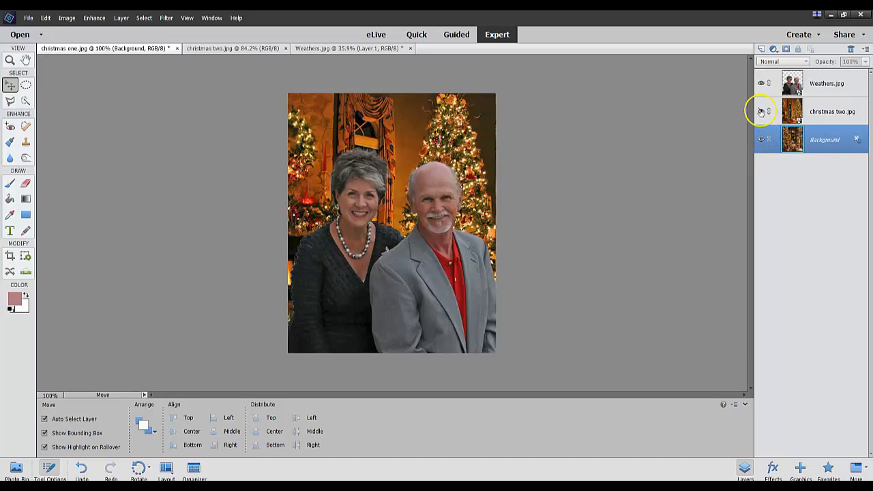
# Compare the two Christmas backdrops behind the couple, ending with the Background layer hidden and christmas two.jpg shown.
pyautogui.click(761, 112)
pyautogui.click(761, 111)
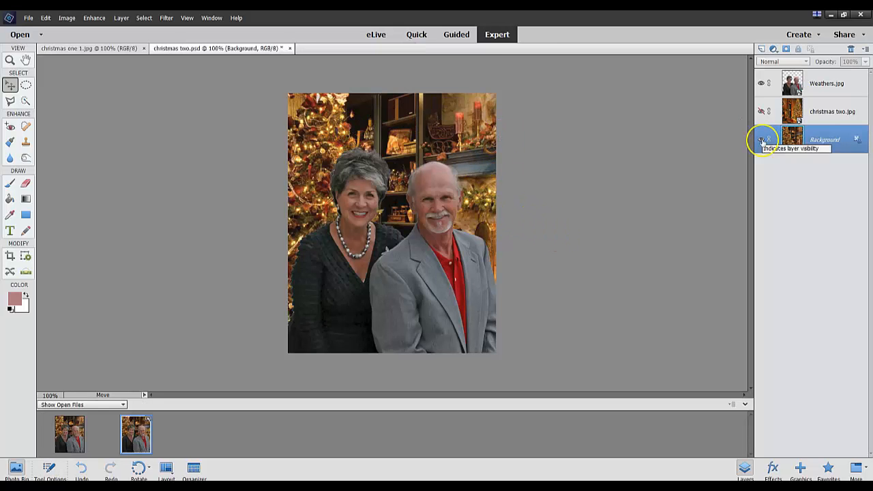
pyautogui.click(761, 139)
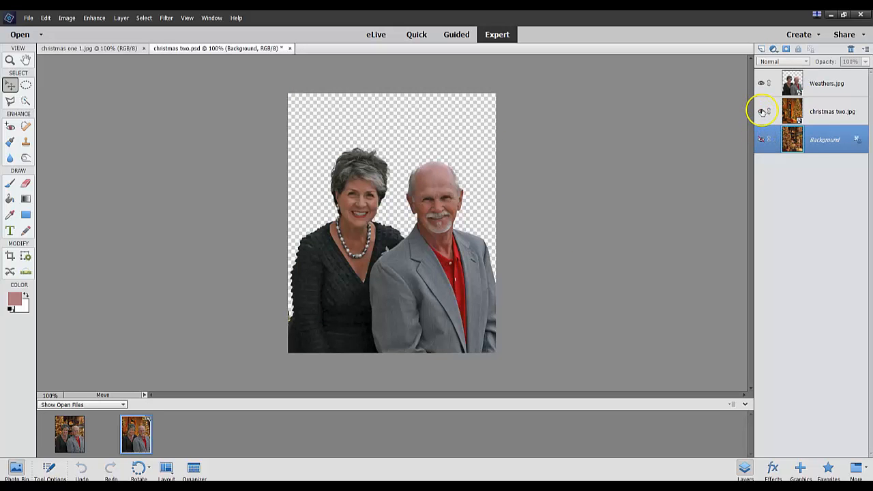
pyautogui.click(761, 111)
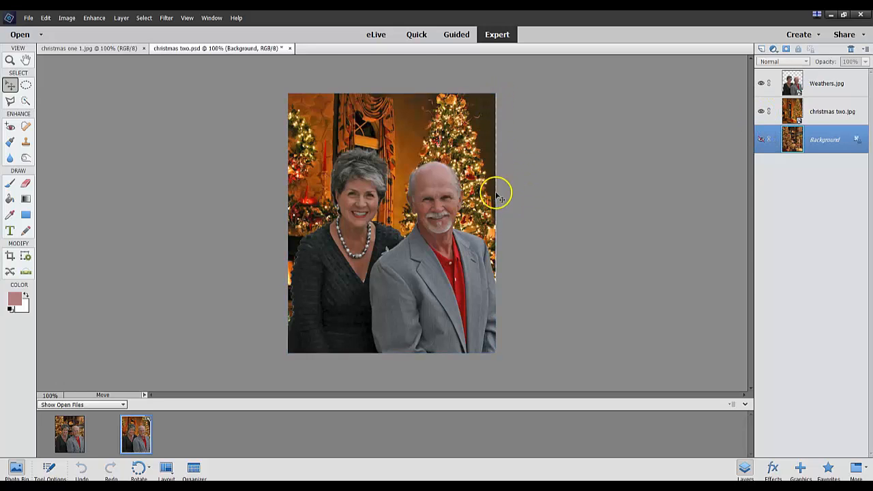